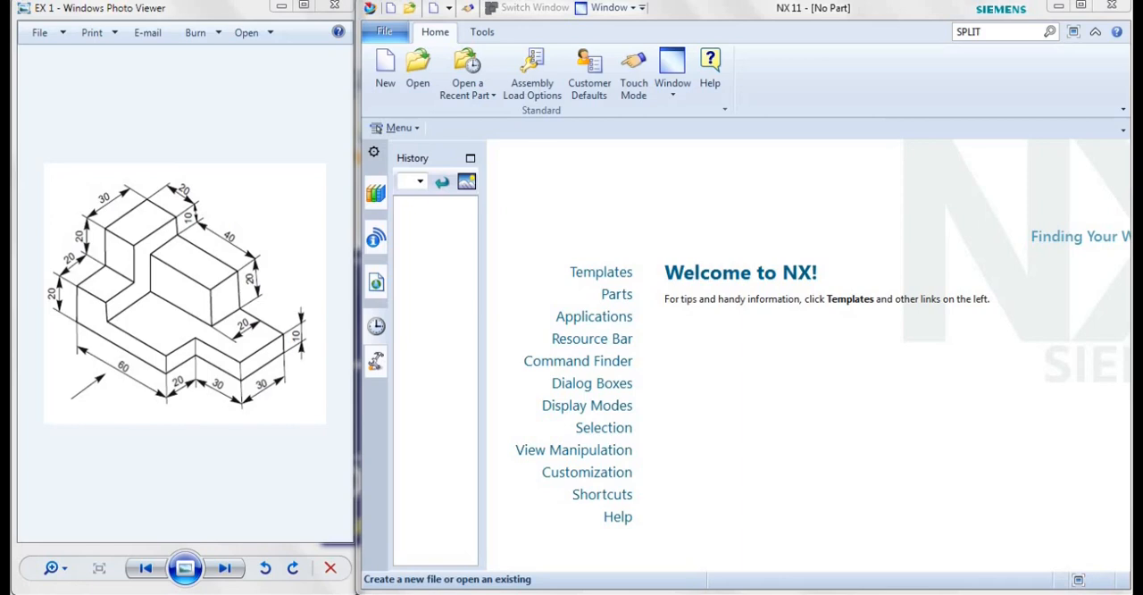
Create a new part from the millimetre Model template and start a sketch on the XY plane
{"action": "left_click", "coordinate": [385, 70]}
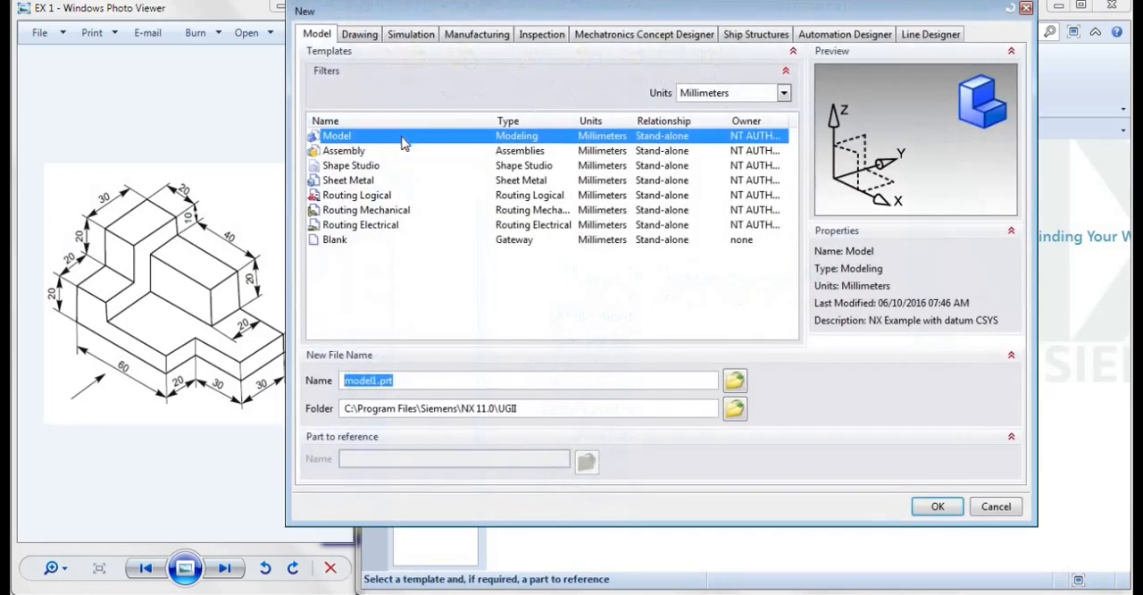
{"action": "left_click", "coordinate": [402, 140]}
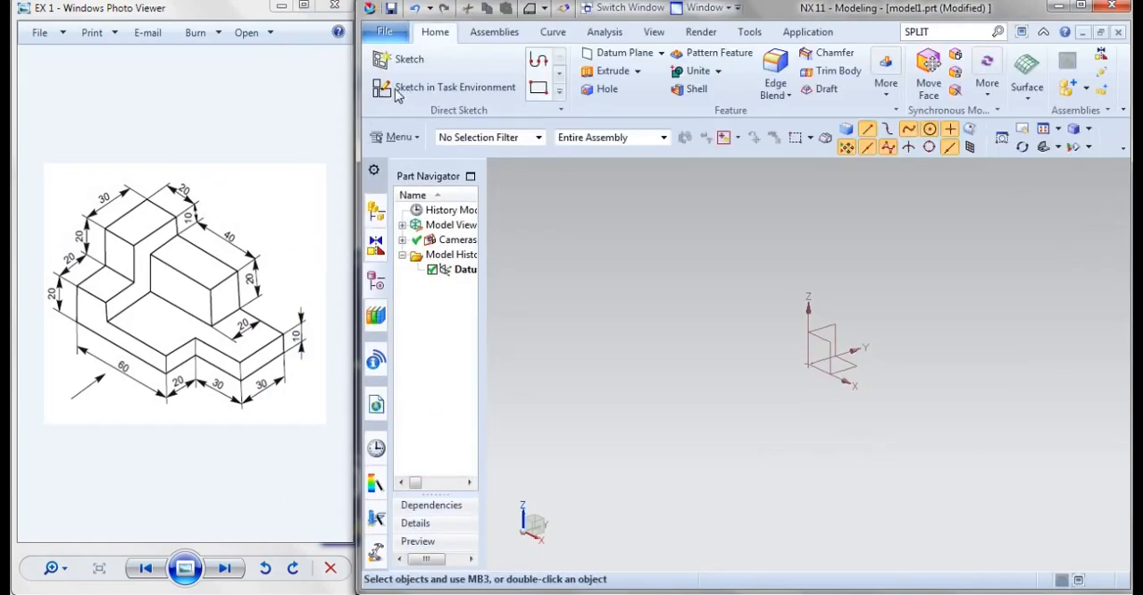
{"action": "left_click", "coordinate": [398, 93]}
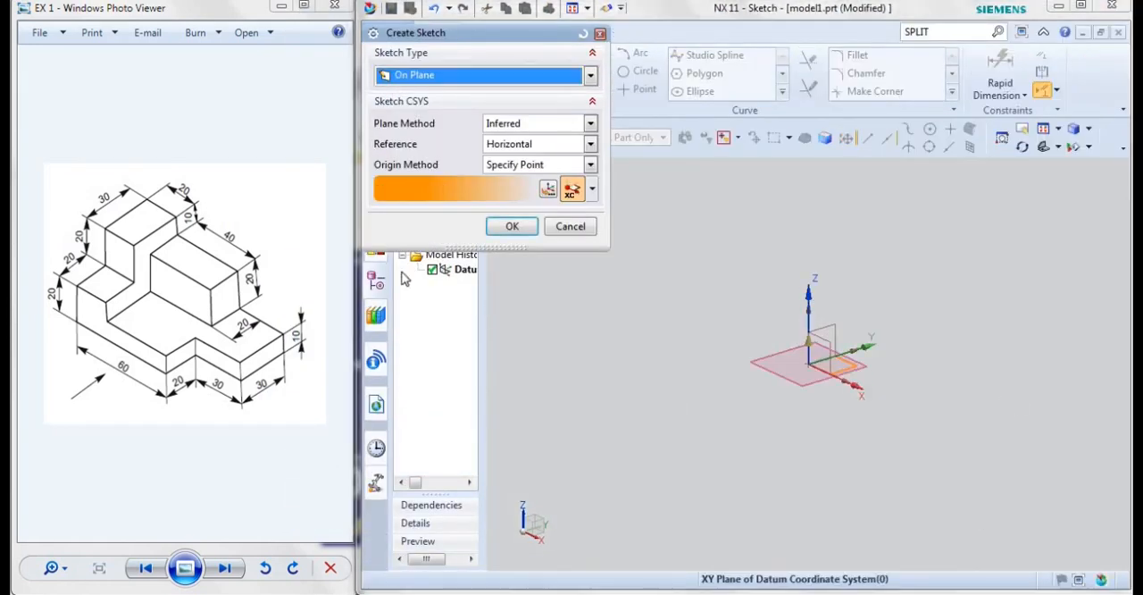
{"action": "left_click", "coordinate": [509, 229]}
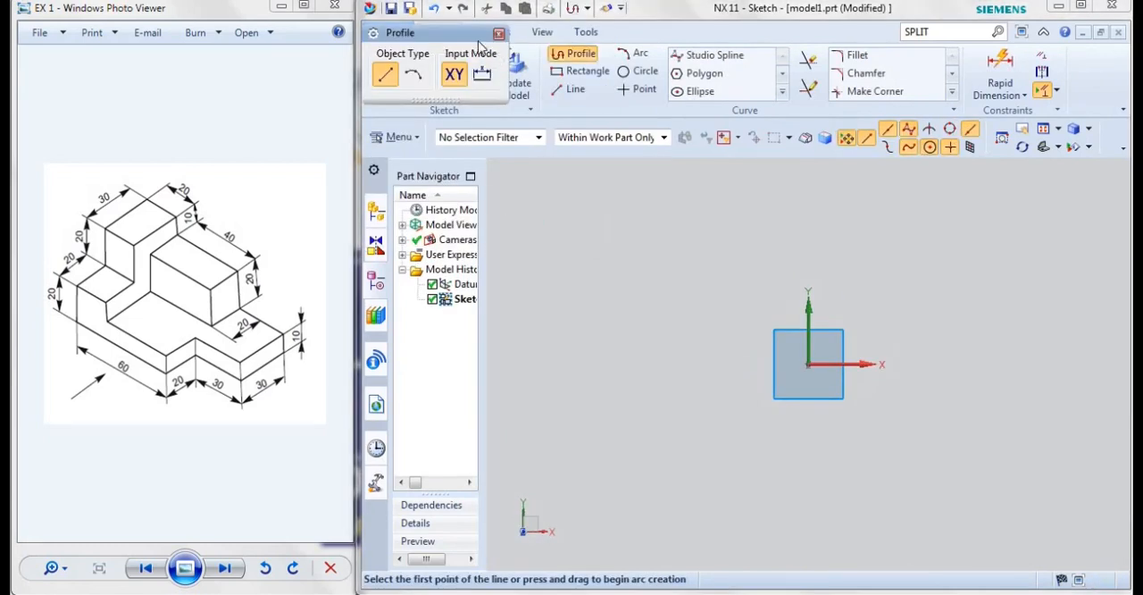
Sketch a closed L-shaped profile from the origin, about 118 mm wide and 73 mm tall, with the lower-right corner notched
{"action": "left_click", "coordinate": [808, 363]}
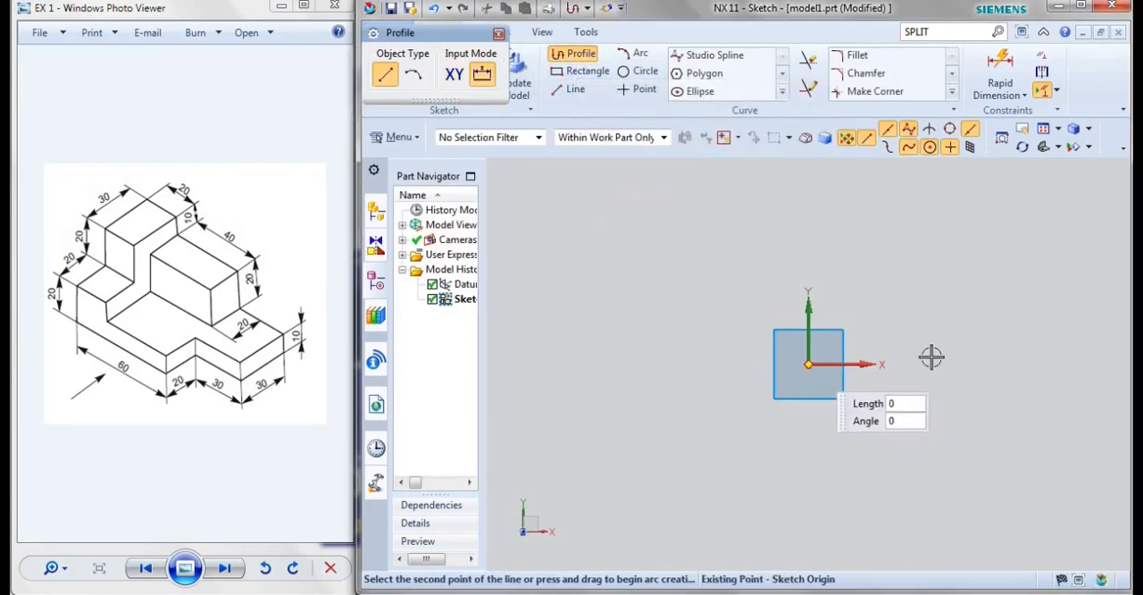
{"action": "left_click", "coordinate": [1050, 364]}
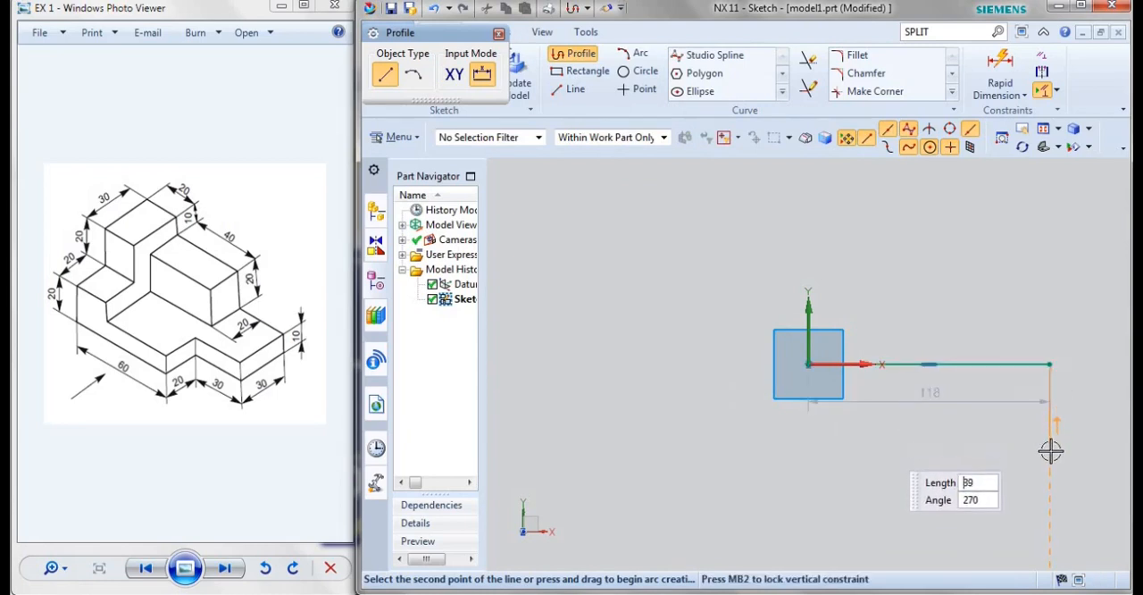
{"action": "left_click", "coordinate": [1049, 452]}
{"action": "left_click", "coordinate": [971, 451]}
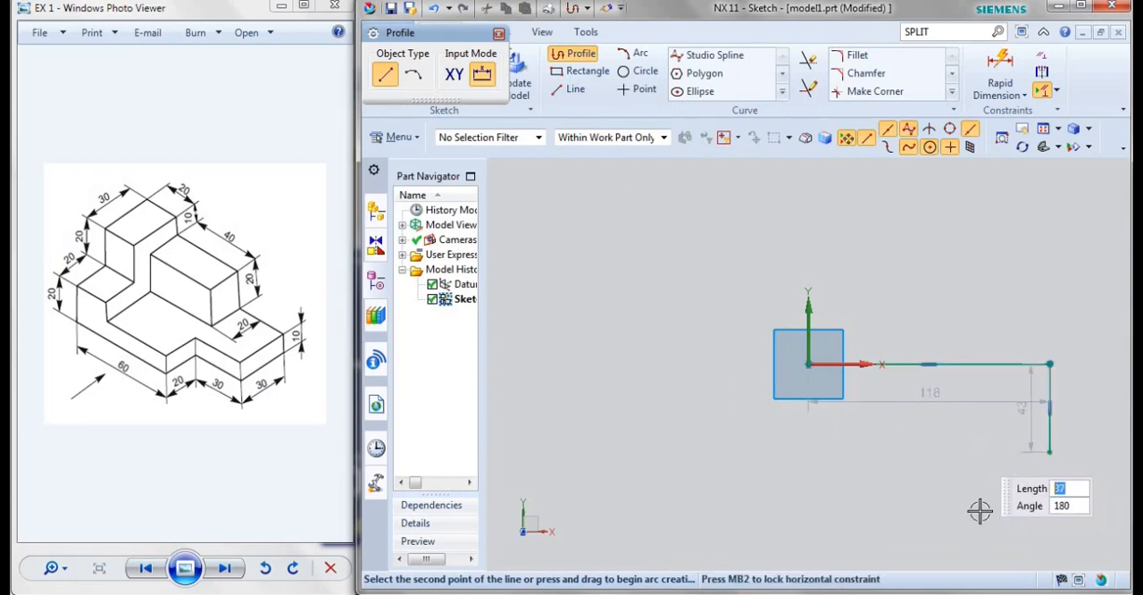
{"action": "left_click", "coordinate": [799, 521]}
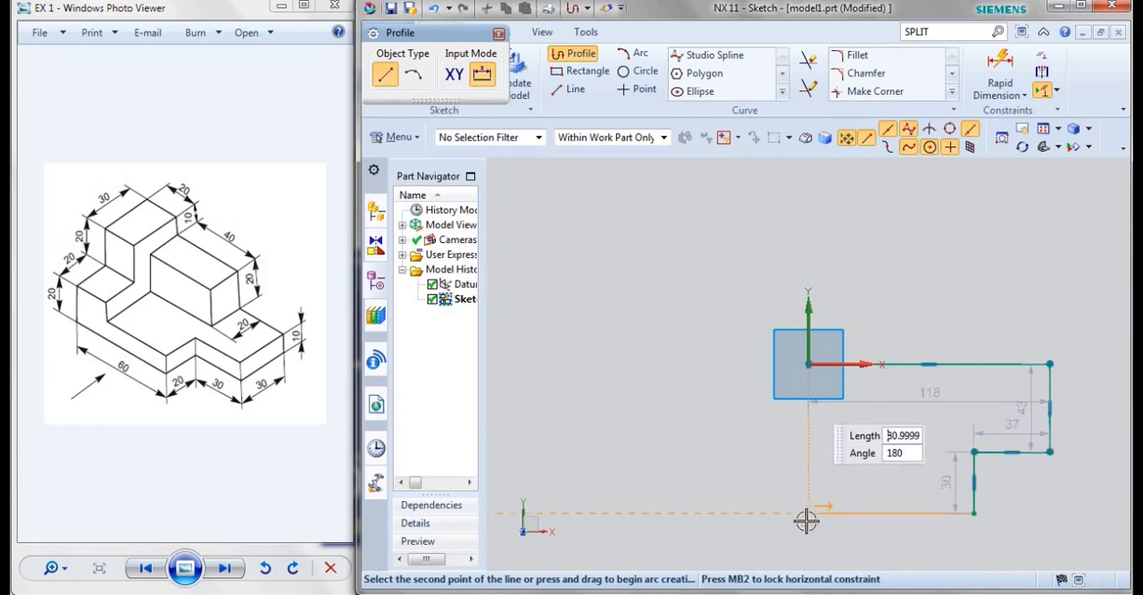
{"action": "left_click", "coordinate": [807, 379]}
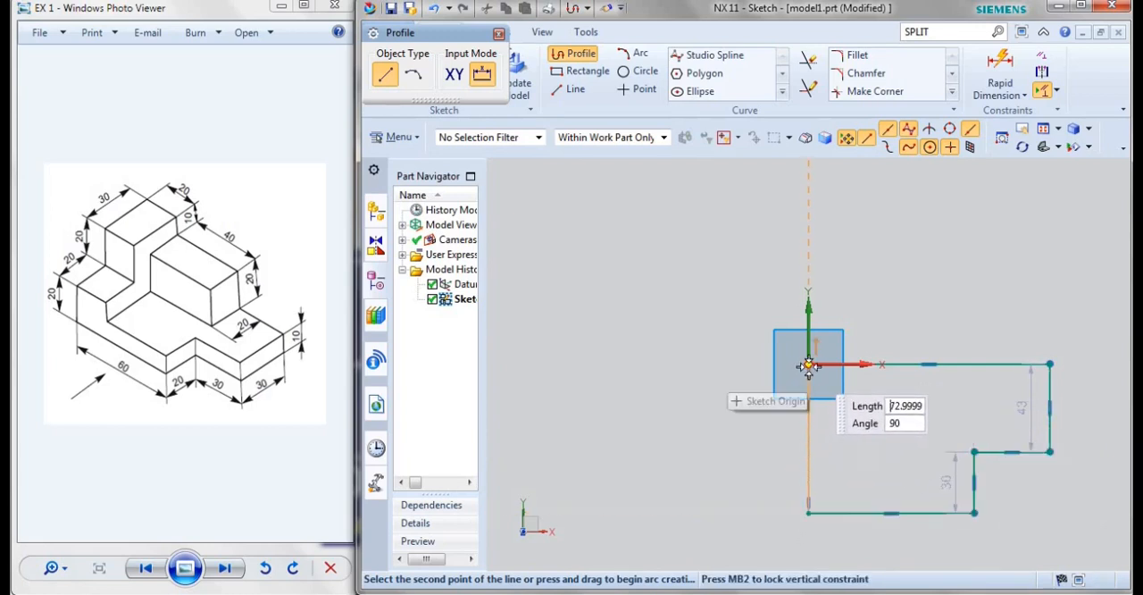
{"action": "key", "text": "Escape"}
{"action": "key", "text": "Escape"}
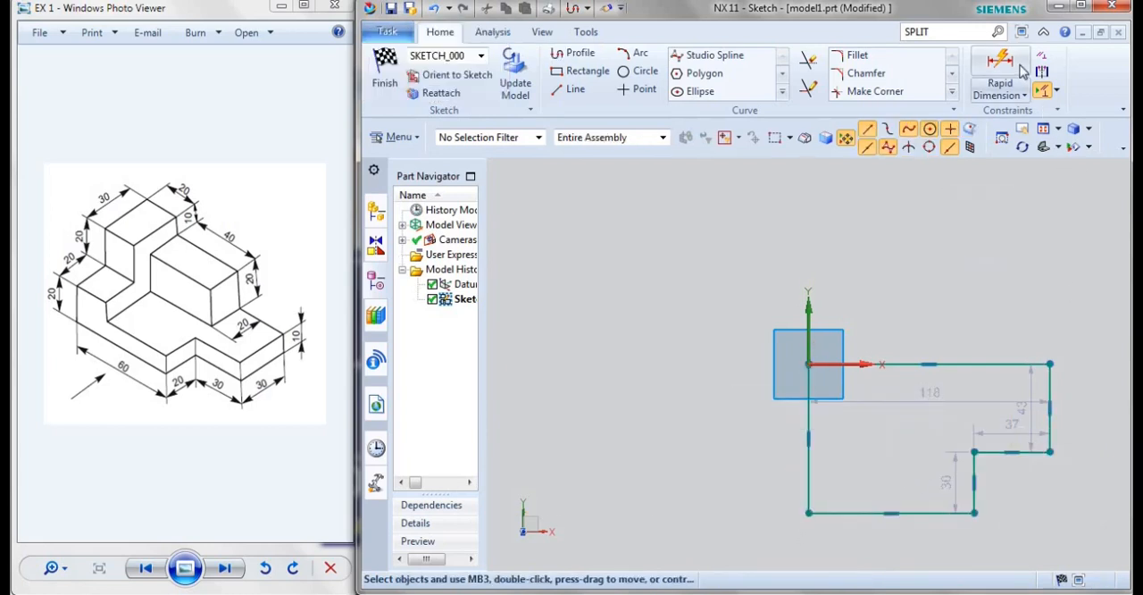
Dimension the profile's bottom edge to 60 mm and its left edge to 50 mm
{"action": "left_click", "coordinate": [1008, 68]}
{"action": "left_click", "coordinate": [933, 511]}
{"action": "left_click", "coordinate": [876, 537]}
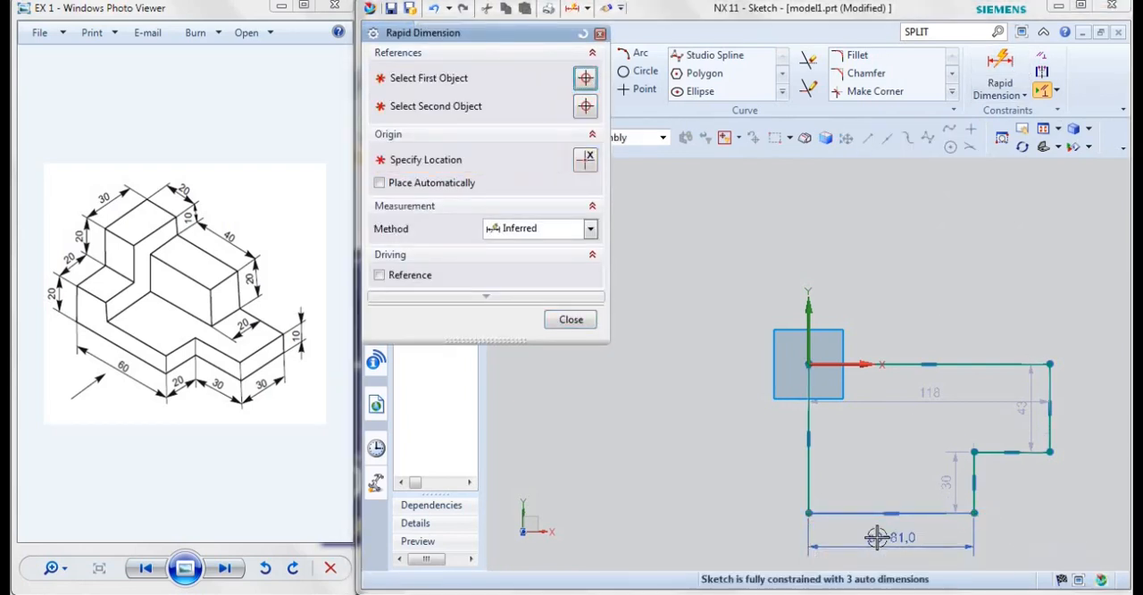
{"action": "type", "text": "60"}
{"action": "key", "text": "Return"}
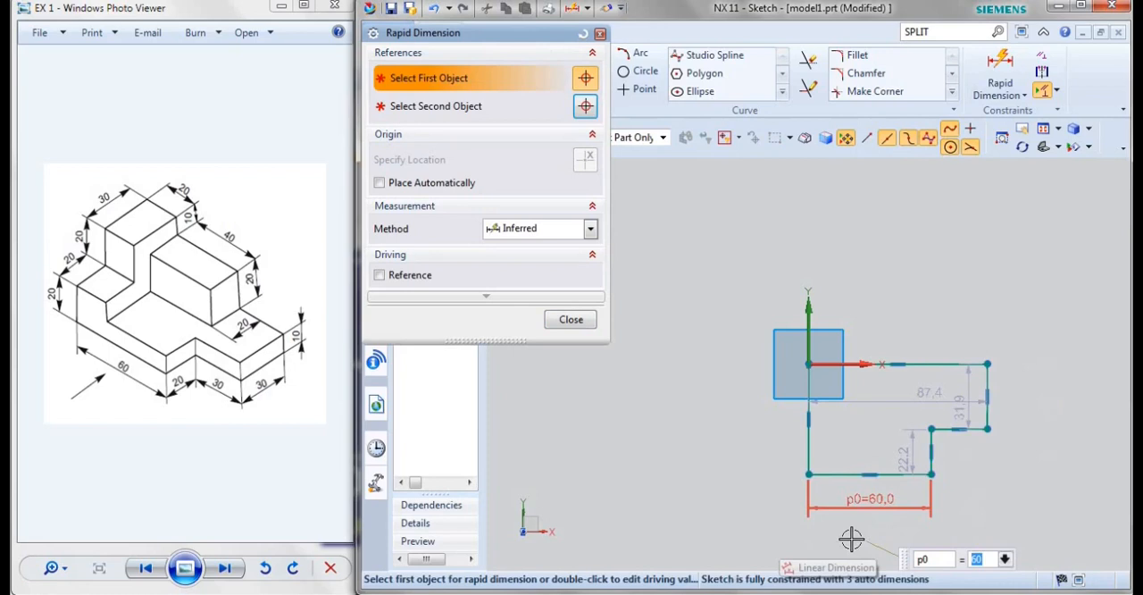
{"action": "left_click", "coordinate": [808, 457]}
{"action": "left_click", "coordinate": [769, 433]}
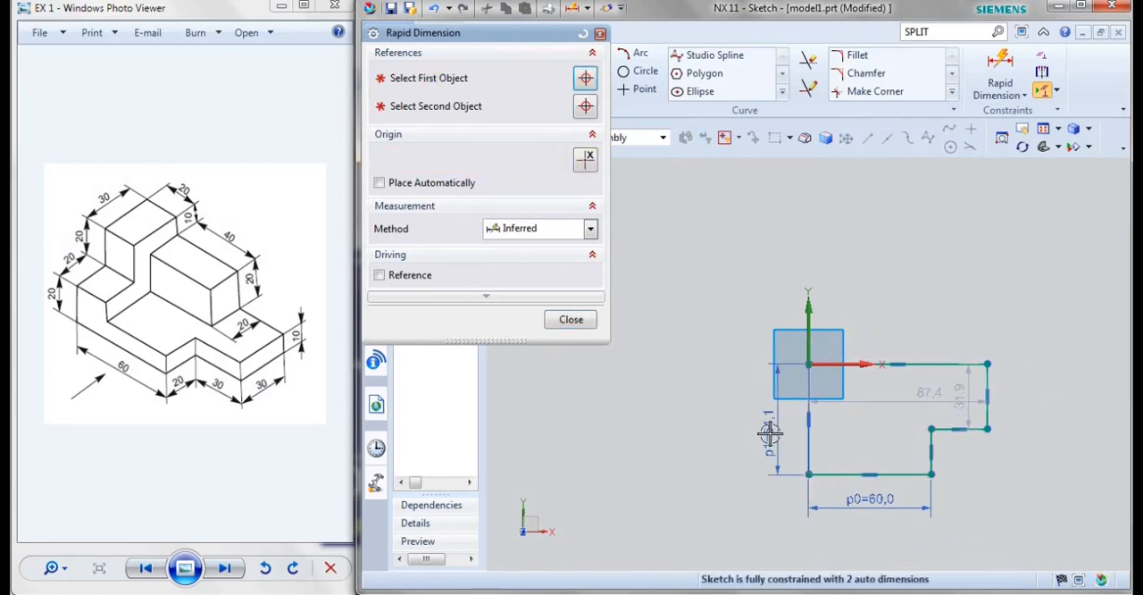
{"action": "type", "text": "50"}
{"action": "key", "text": "Return"}
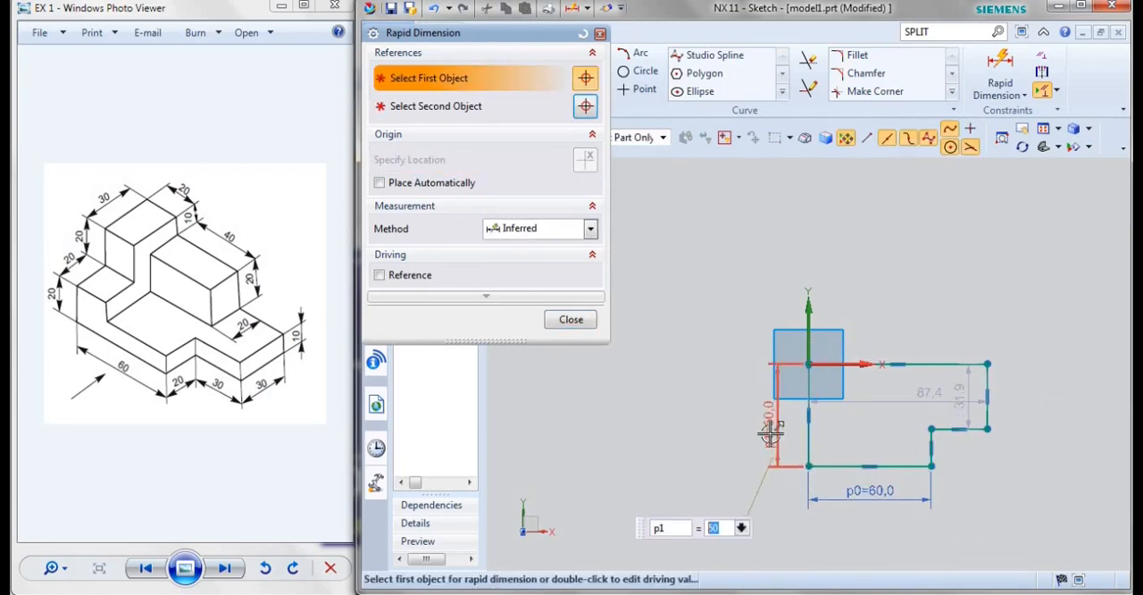
Dimension the profile's right edge to 30 mm and its top edge to 90 mm
{"action": "left_click", "coordinate": [988, 397]}
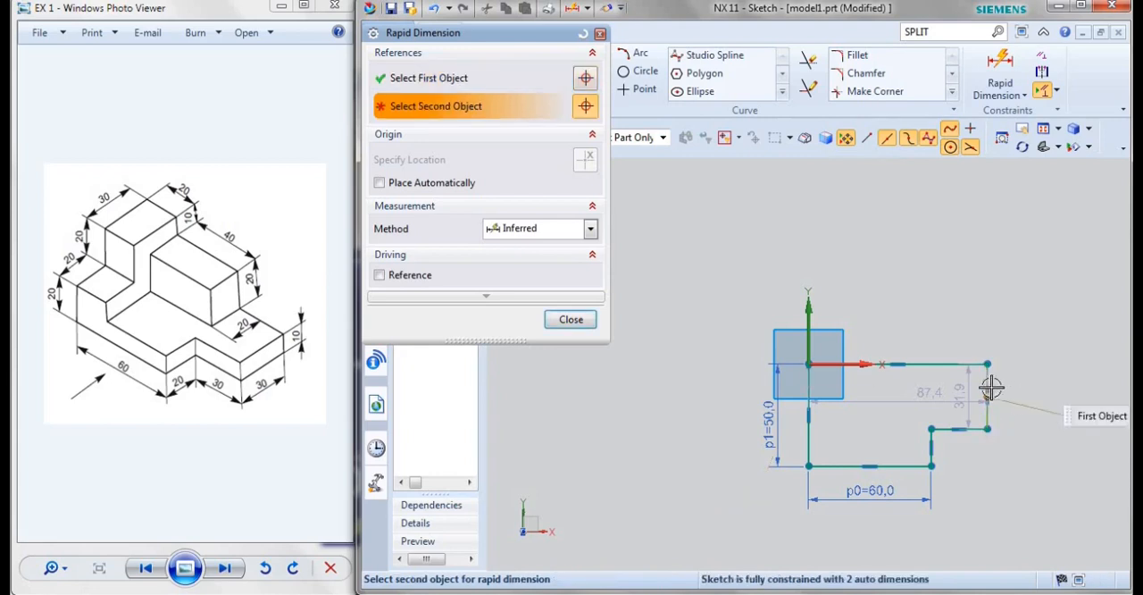
{"action": "key", "text": "Escape"}
{"action": "left_click", "coordinate": [998, 65]}
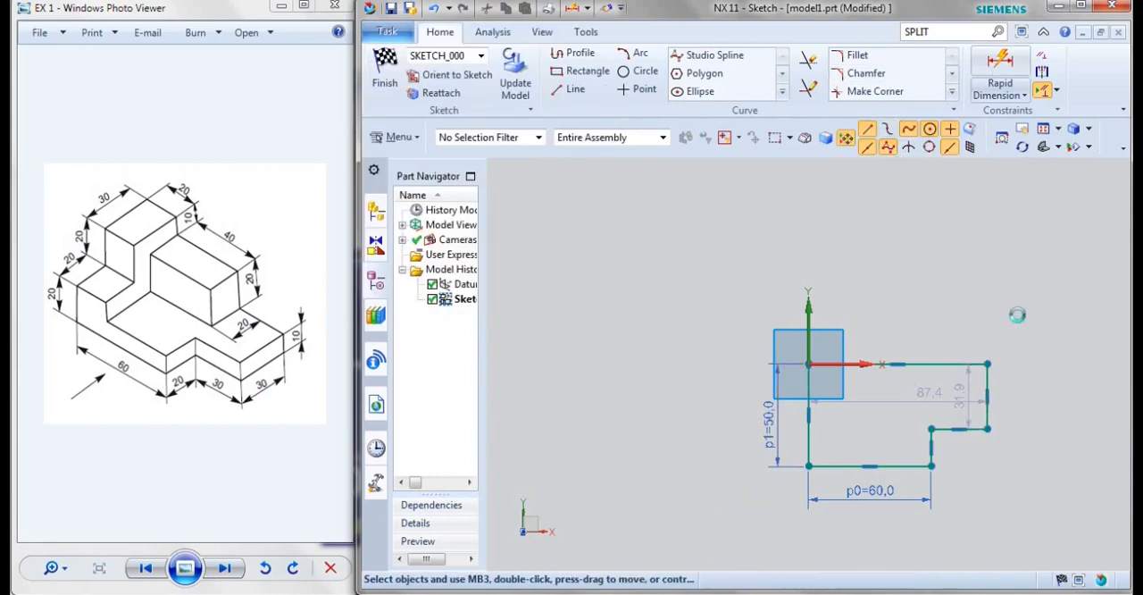
{"action": "left_click", "coordinate": [988, 379]}
{"action": "left_click", "coordinate": [1021, 375]}
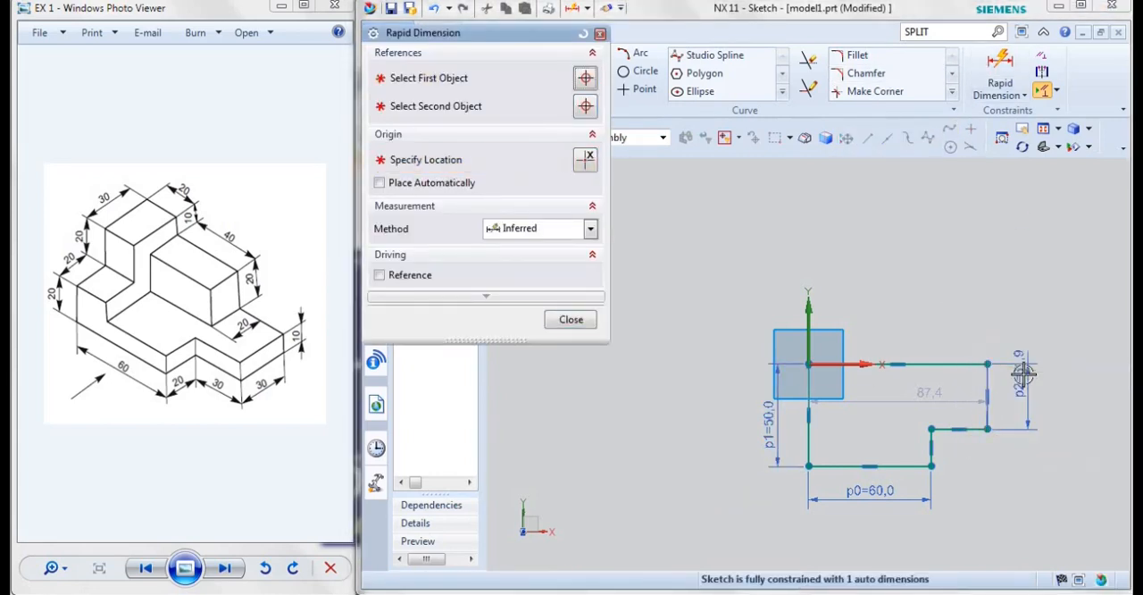
{"action": "type", "text": "30"}
{"action": "key", "text": "Return"}
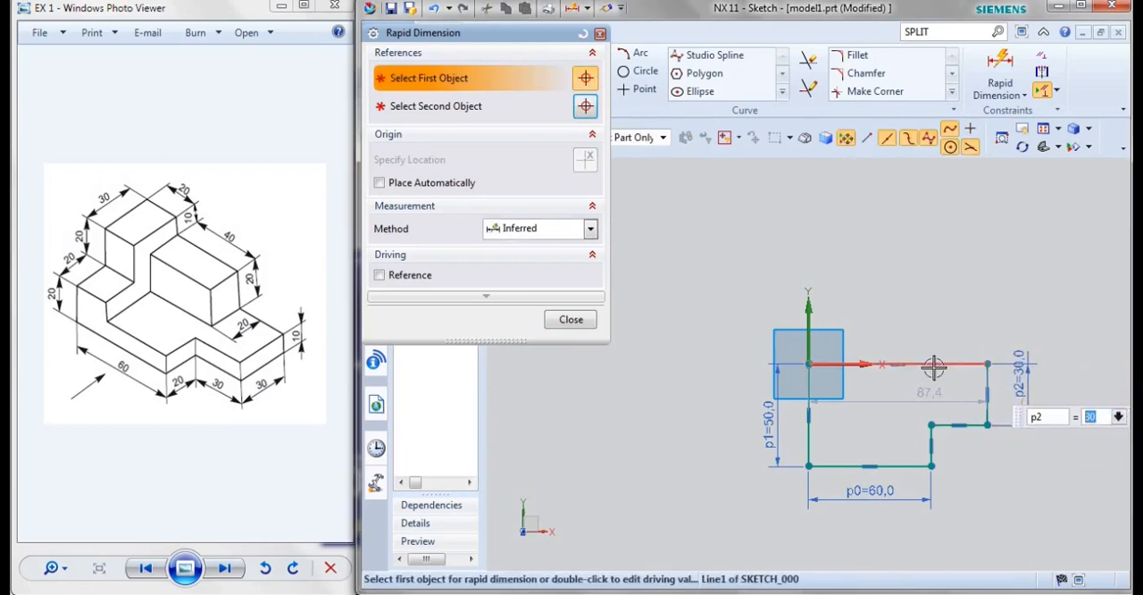
{"action": "left_click", "coordinate": [902, 364]}
{"action": "left_click", "coordinate": [900, 325]}
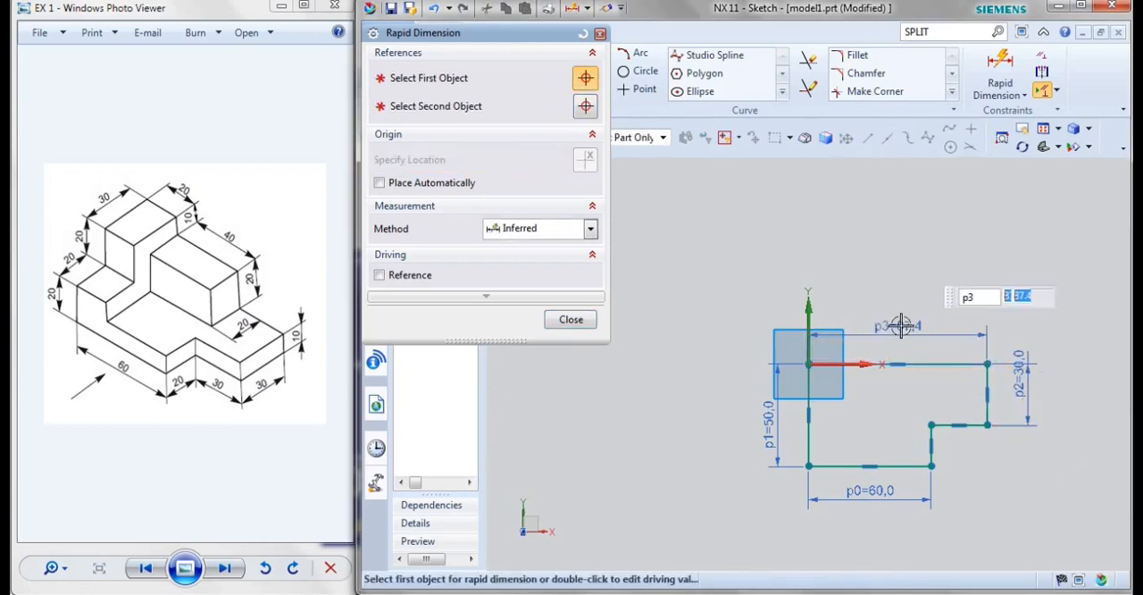
{"action": "type", "text": "90"}
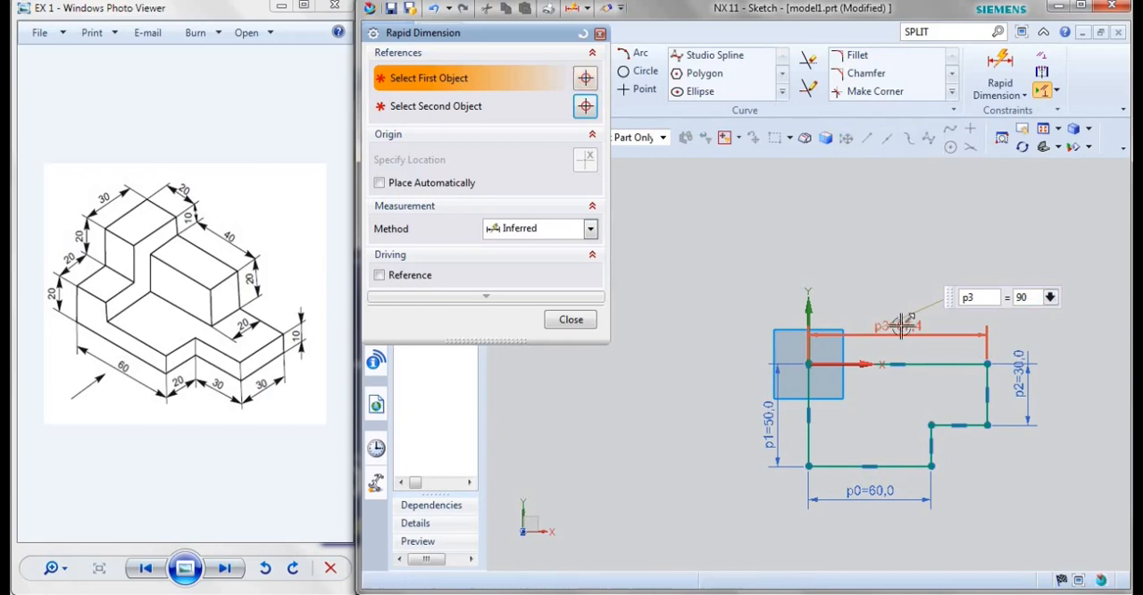
{"action": "key", "text": "Return"}
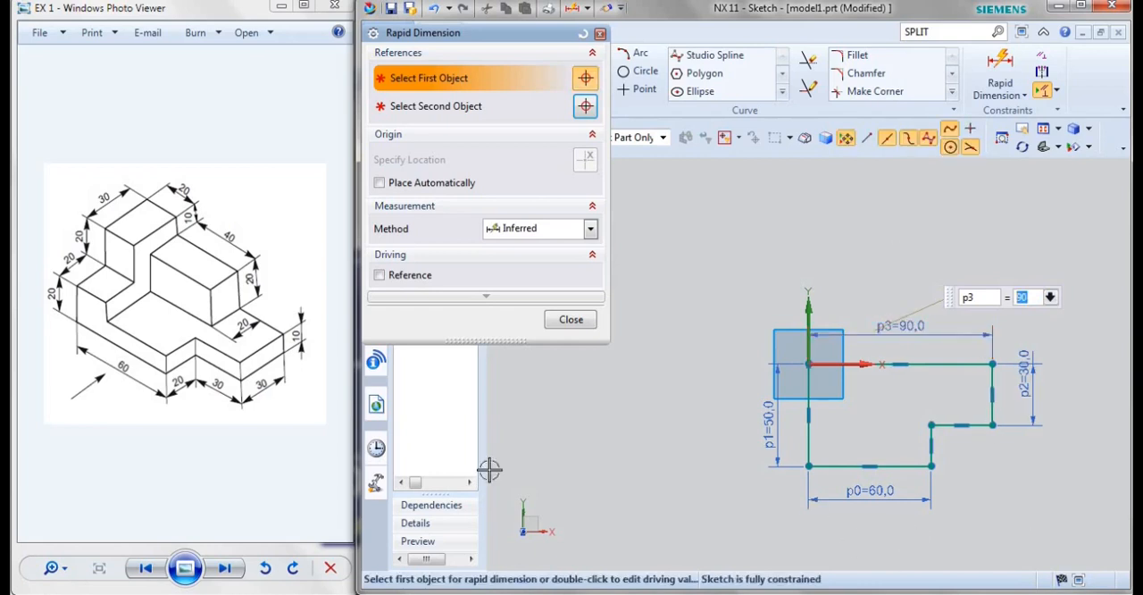
{"action": "left_click", "coordinate": [572, 319]}
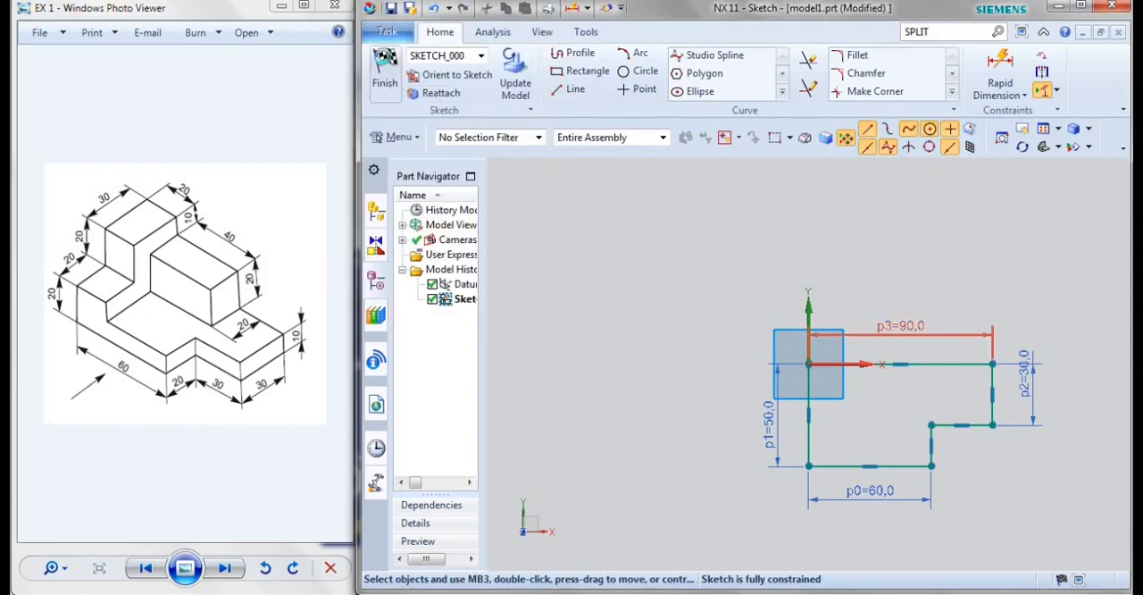
Finish the sketch and extrude the profile upward 10 mm into a base plate
{"action": "key", "text": "ctrl+q"}
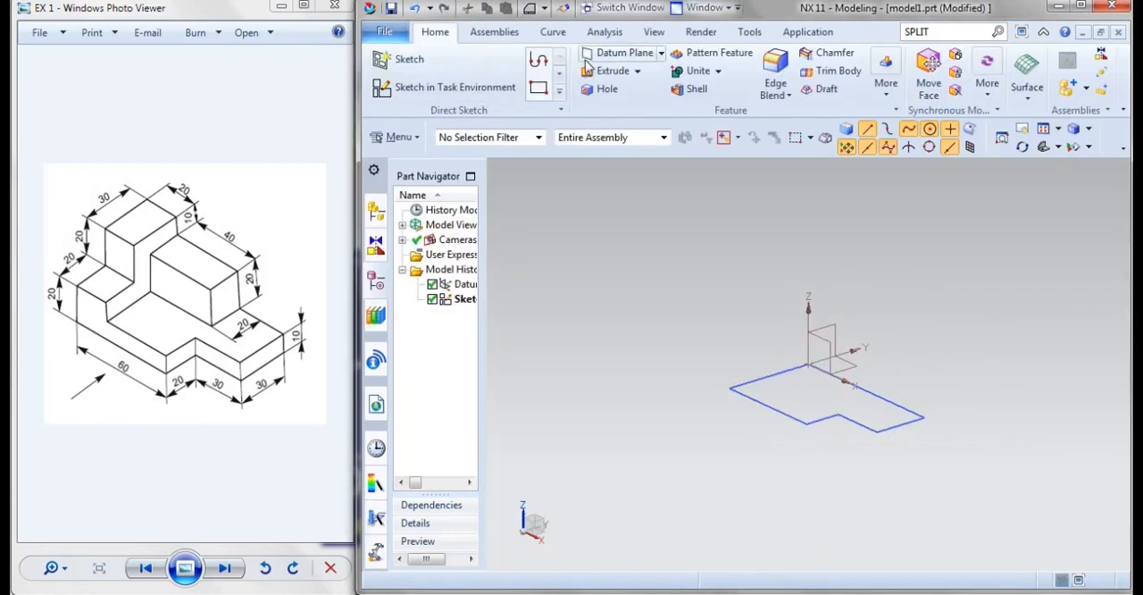
{"action": "left_click", "coordinate": [603, 71]}
{"action": "left_click", "coordinate": [810, 425]}
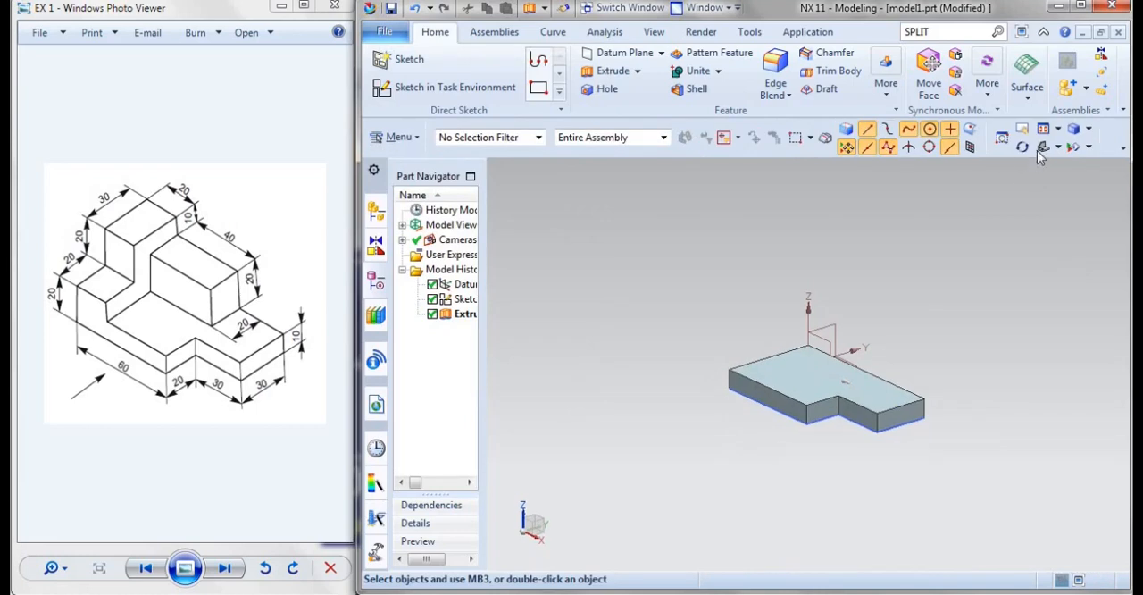
{"action": "scroll", "coordinate": [920, 375], "scroll_direction": "up", "scroll_amount": 5}
{"action": "scroll", "coordinate": [847, 488], "scroll_direction": "down", "scroll_amount": 1}
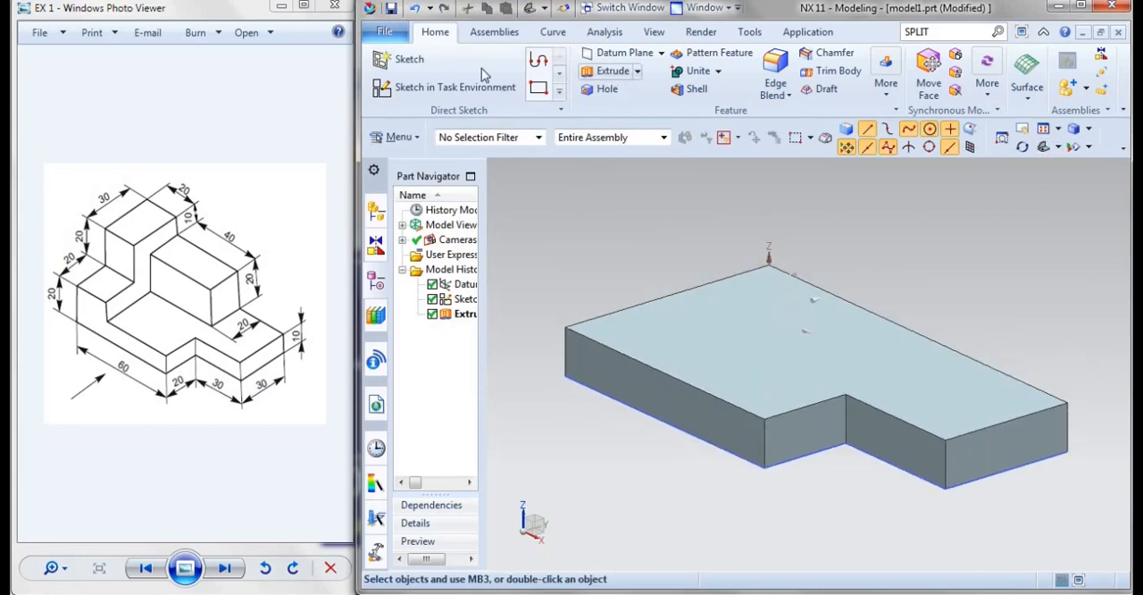
Start a new sketch on the plate's full-width 50 mm end face, opposite the notched end
{"action": "left_click", "coordinate": [446, 96]}
{"action": "mouse_move", "coordinate": [543, 383]}
{"action": "middle_mouse_down"}
{"action": "mouse_move", "coordinate": [655, 375]}
{"action": "mouse_move", "coordinate": [664, 401]}
{"action": "mouse_move", "coordinate": [655, 395]}
{"action": "middle_mouse_up"}
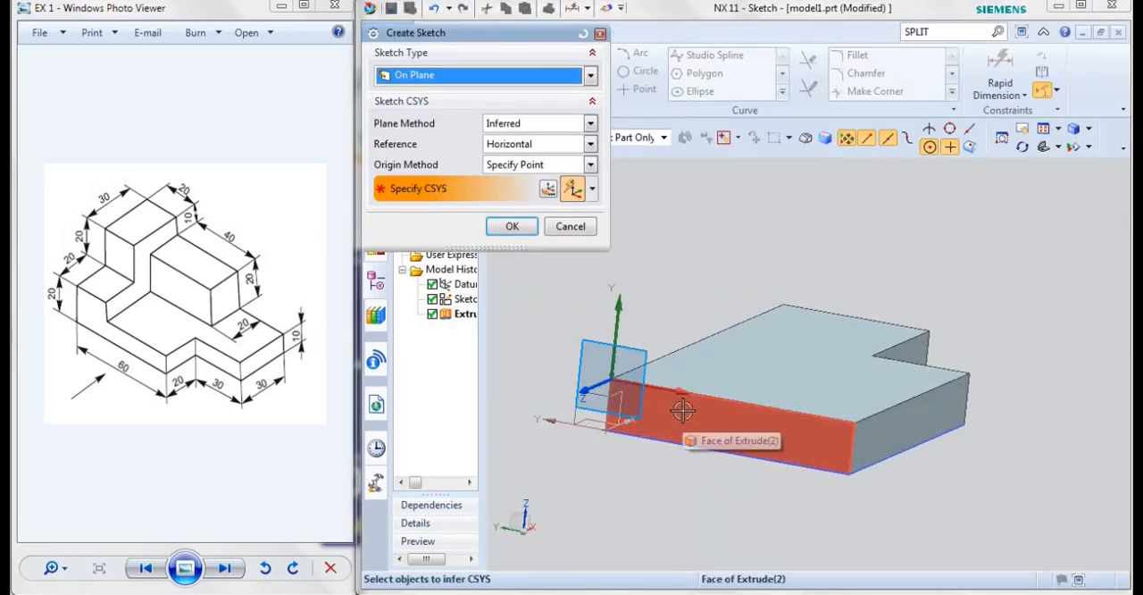
{"action": "left_click", "coordinate": [672, 412]}
{"action": "left_click", "coordinate": [514, 229]}
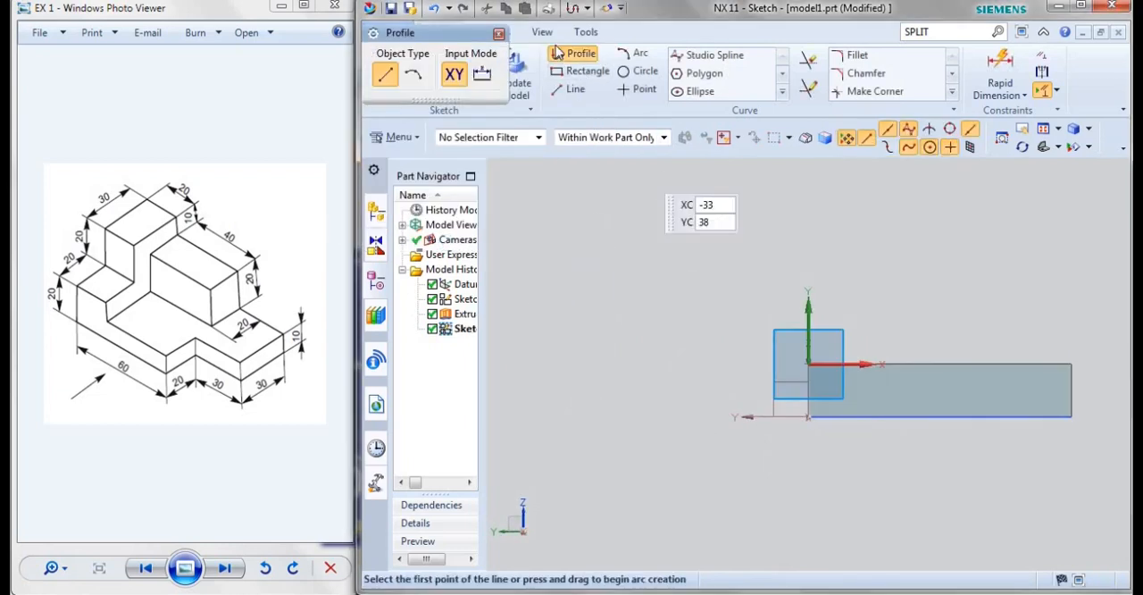
Sketch a closed stepped profile from the plate's lower corner, spanning the plate's width, about 43 mm tall, with a column about 16 mm wide
{"action": "left_click", "coordinate": [556, 56]}
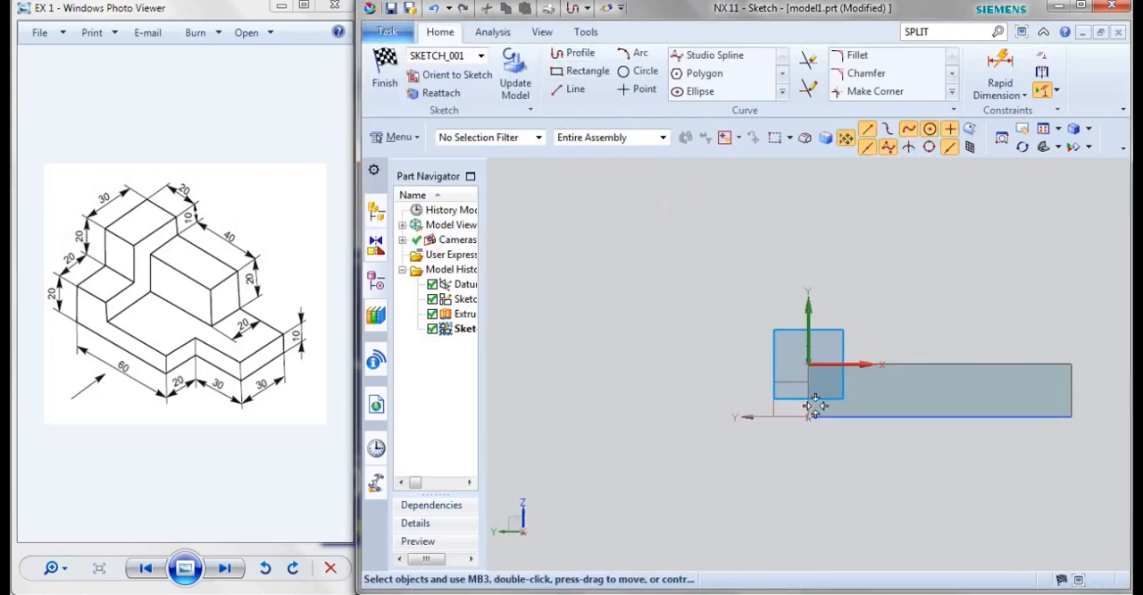
{"action": "left_click", "coordinate": [571, 55]}
{"action": "left_click", "coordinate": [807, 416]}
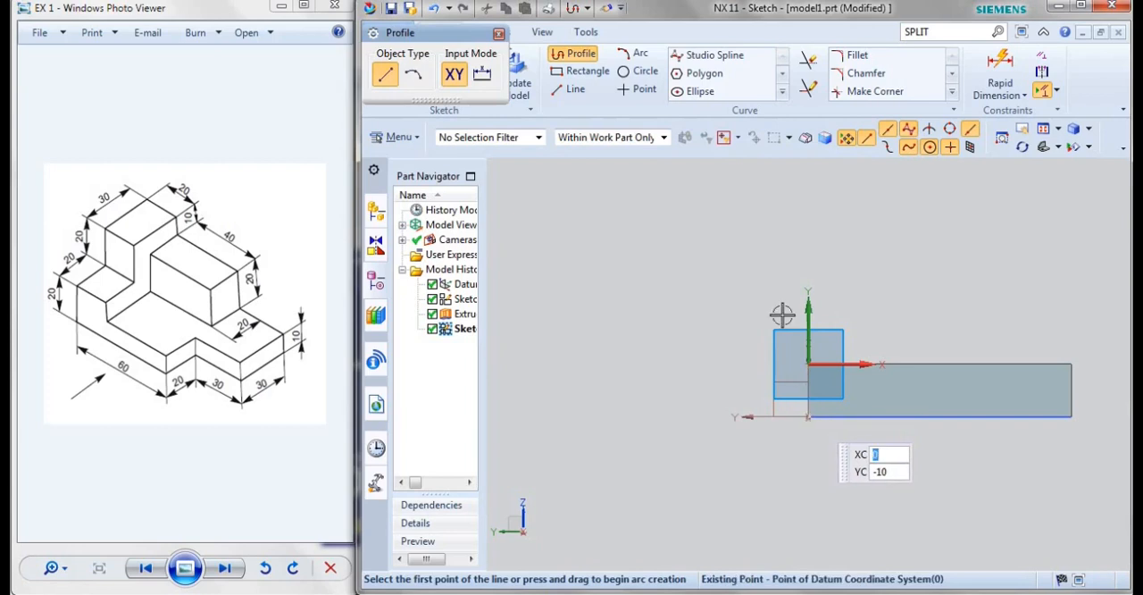
{"action": "left_click", "coordinate": [808, 190]}
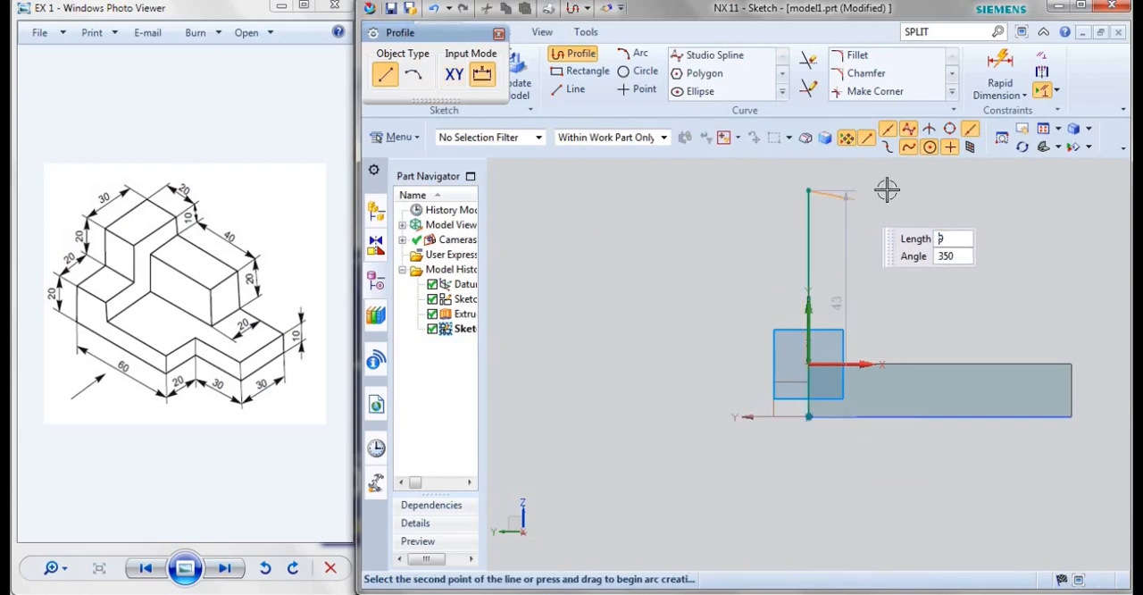
{"action": "left_click", "coordinate": [892, 190]}
{"action": "left_click", "coordinate": [892, 268]}
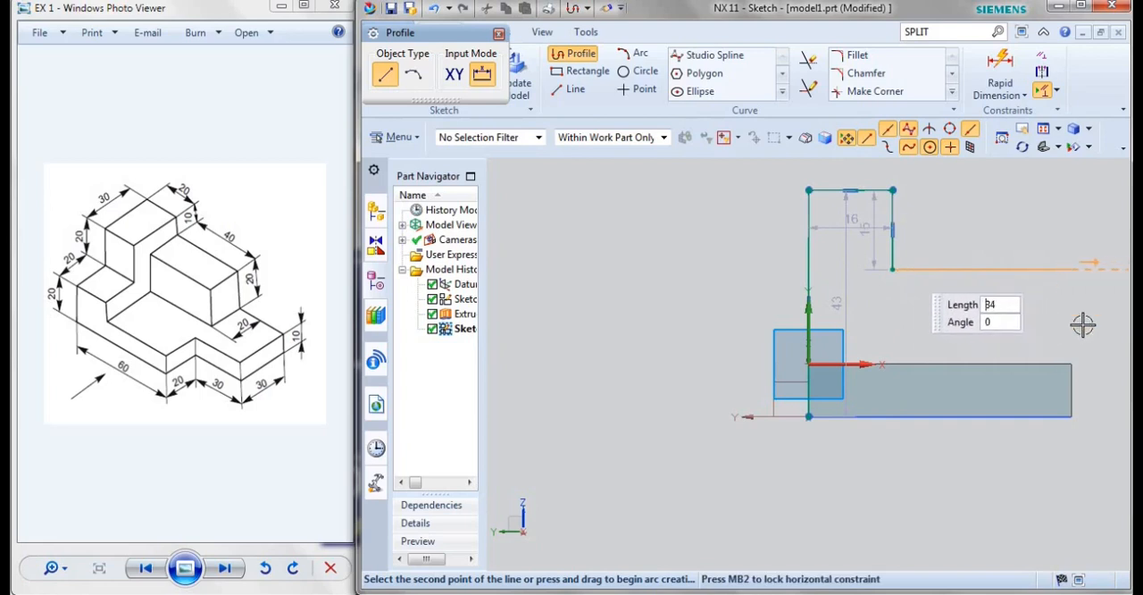
{"action": "left_click", "coordinate": [1072, 267]}
{"action": "left_click", "coordinate": [1071, 414]}
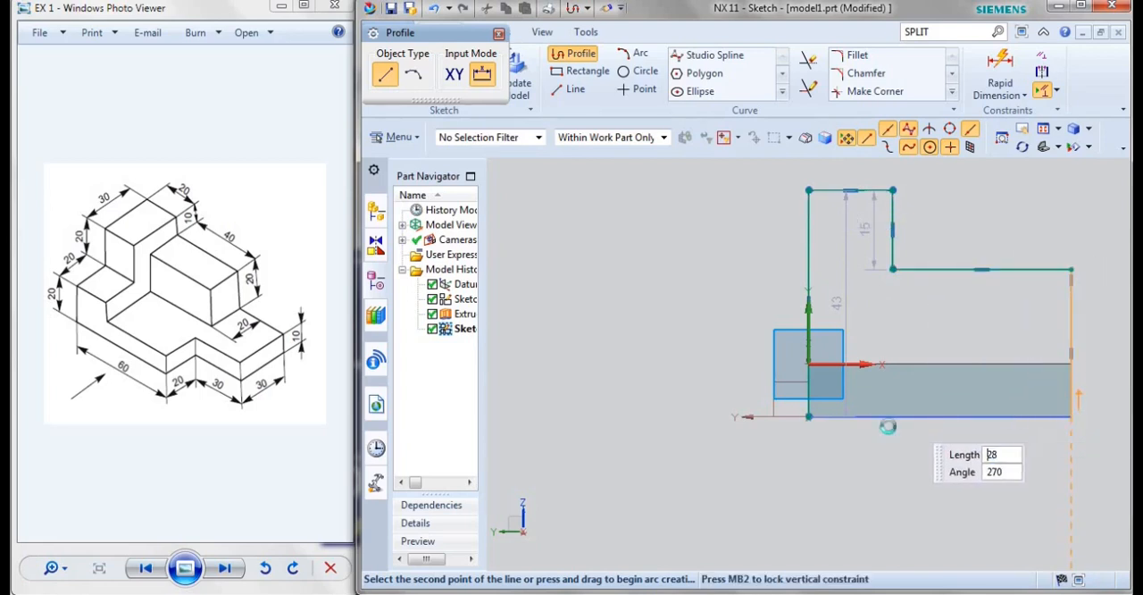
{"action": "left_click", "coordinate": [808, 416]}
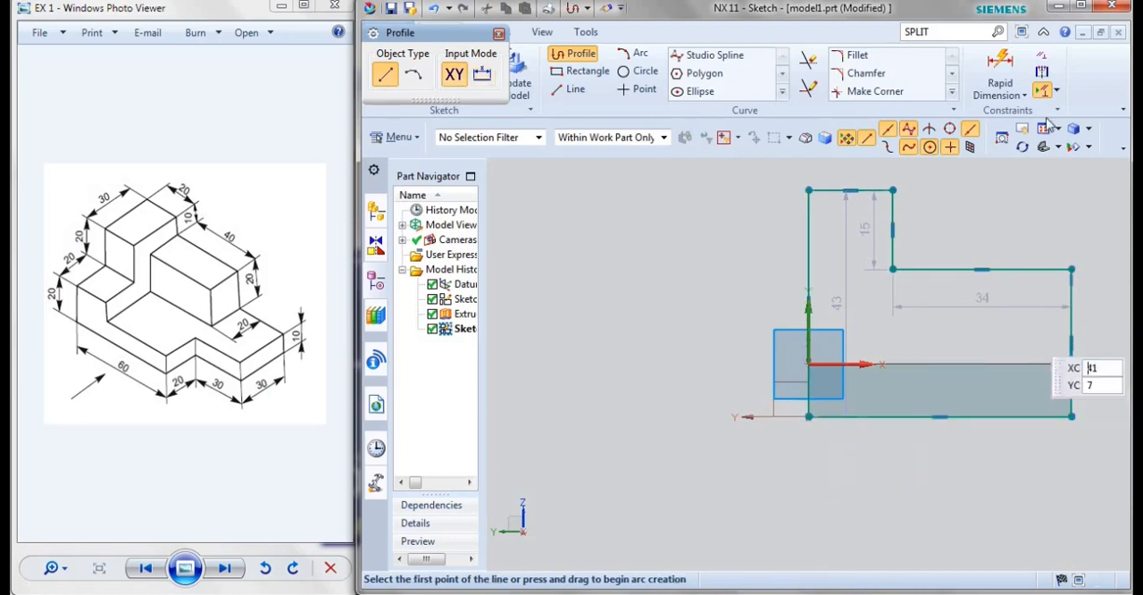
Dimension the height of the stepped profile's short outer edge, opposite the column, to 20 mm
{"action": "left_click", "coordinate": [1010, 69]}
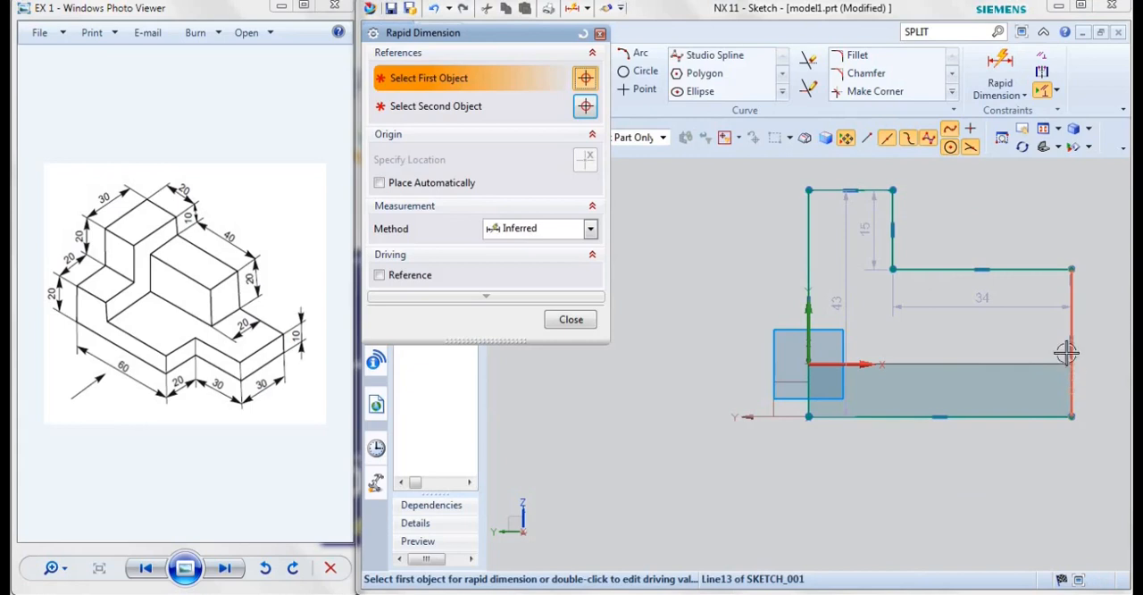
{"action": "left_click", "coordinate": [1071, 320]}
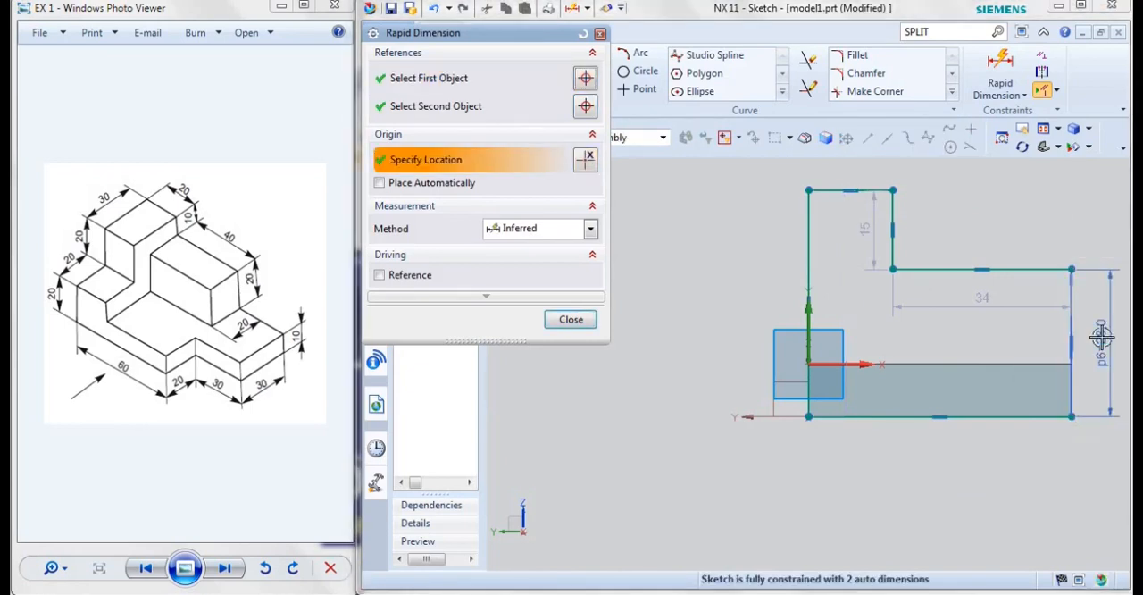
{"action": "left_click", "coordinate": [1101, 336]}
{"action": "type", "text": "20"}
{"action": "key", "text": "Return"}
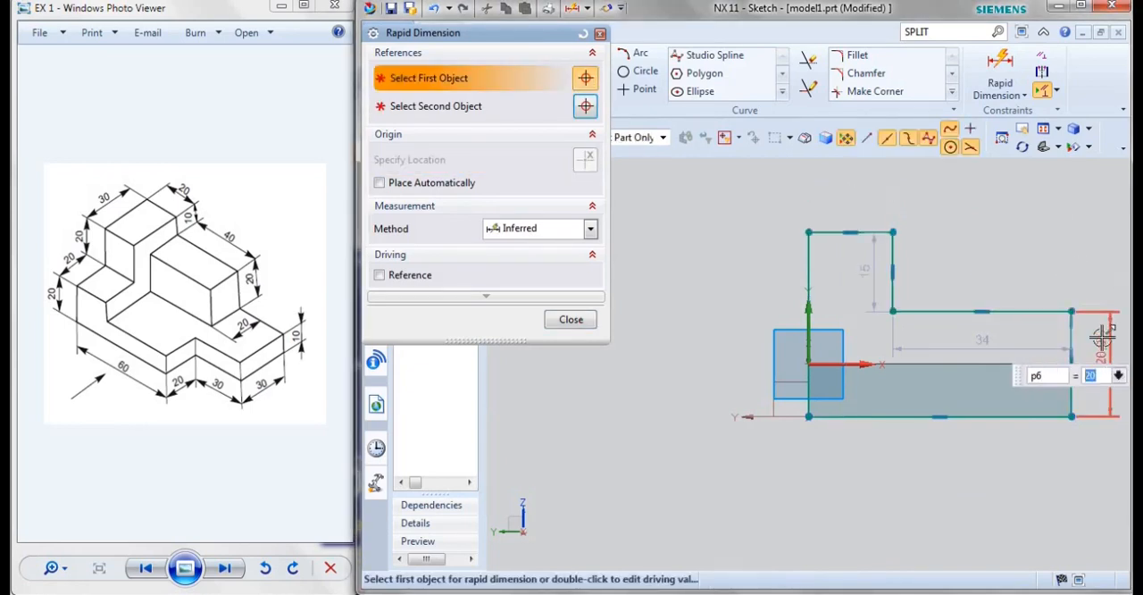
Dimension the profile's horizontal step edge to 20 mm and the column's vertical edge above it to 20 mm
{"action": "left_click", "coordinate": [950, 310]}
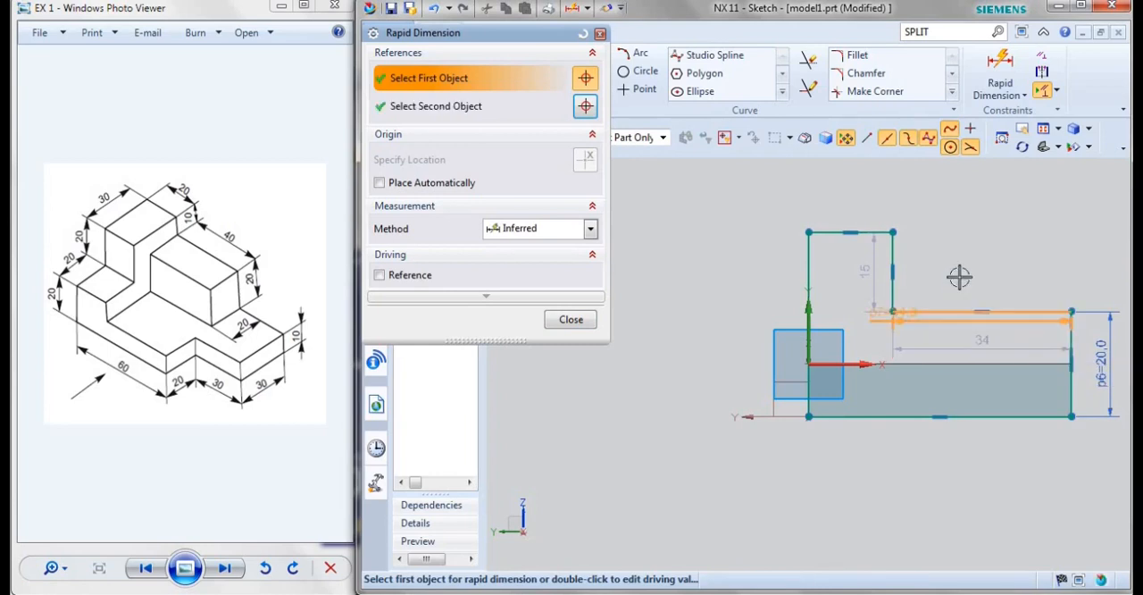
{"action": "left_click", "coordinate": [958, 276]}
{"action": "type", "text": "20"}
{"action": "key", "text": "Return"}
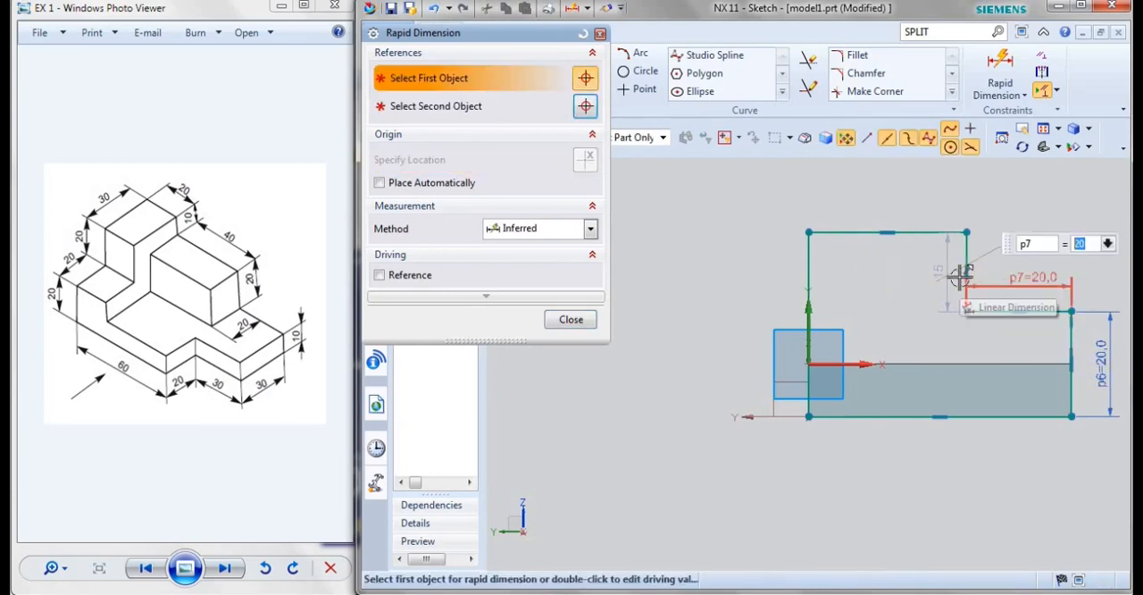
{"action": "left_click", "coordinate": [967, 259]}
{"action": "left_click", "coordinate": [985, 252]}
{"action": "type", "text": "20"}
{"action": "key", "text": "Return"}
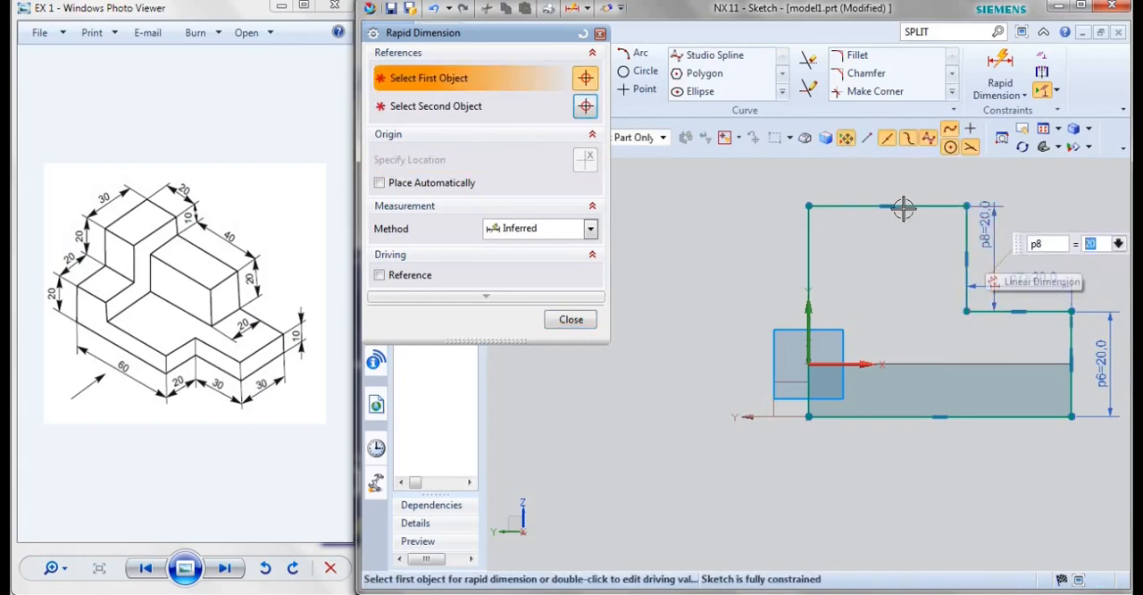
Try to dimension the width of the column's top edge, and undo the added dimension
{"action": "left_click", "coordinate": [914, 204]}
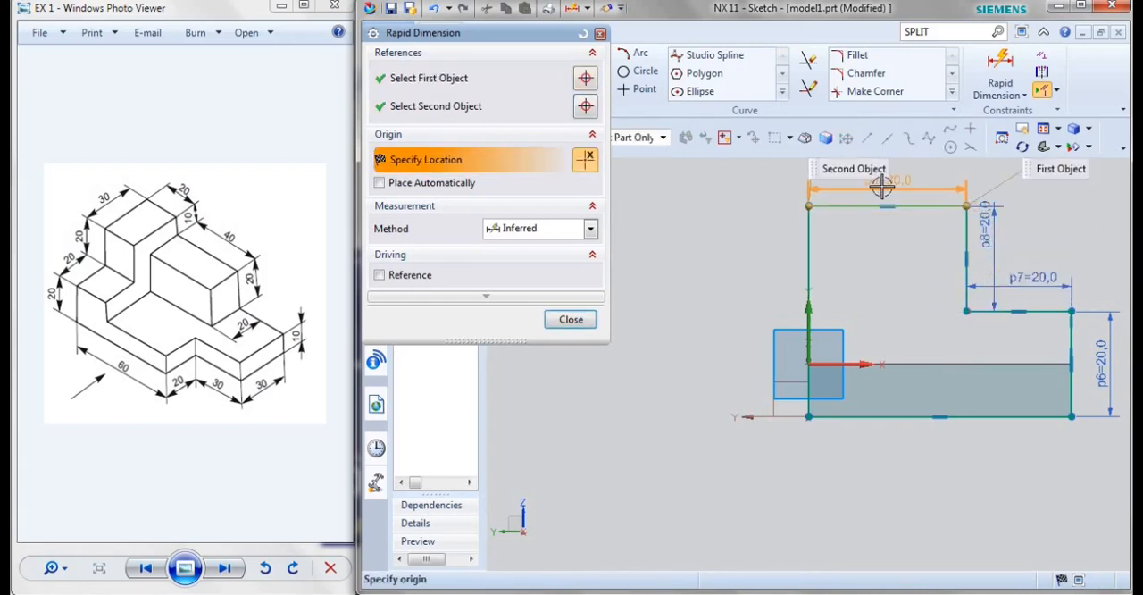
{"action": "left_click", "coordinate": [881, 186]}
{"action": "left_click", "coordinate": [746, 344]}
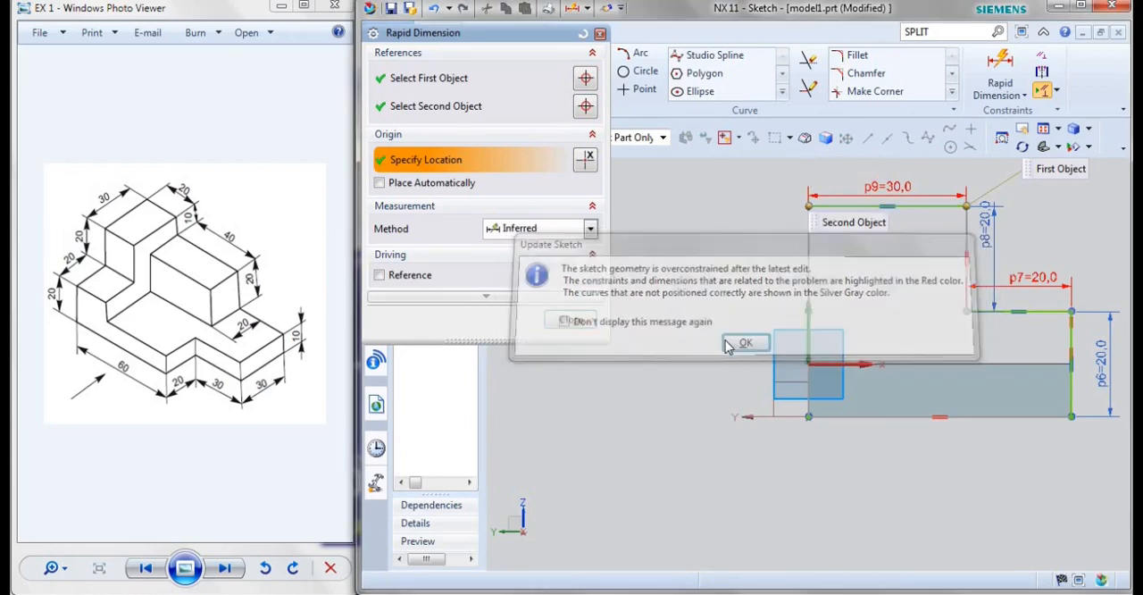
{"action": "key", "text": "ctrl+z"}
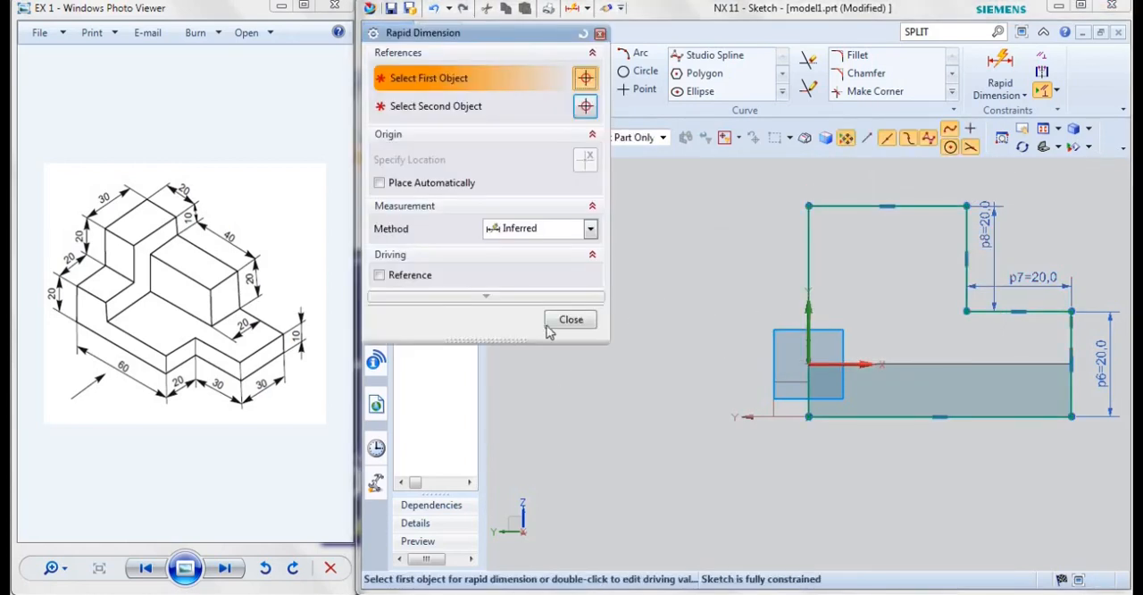
Finish the sketch and extrude the stepped profile 20 mm in the reversed direction, over the base plate, with the Boolean left on Inferred
{"action": "left_click", "coordinate": [568, 320]}
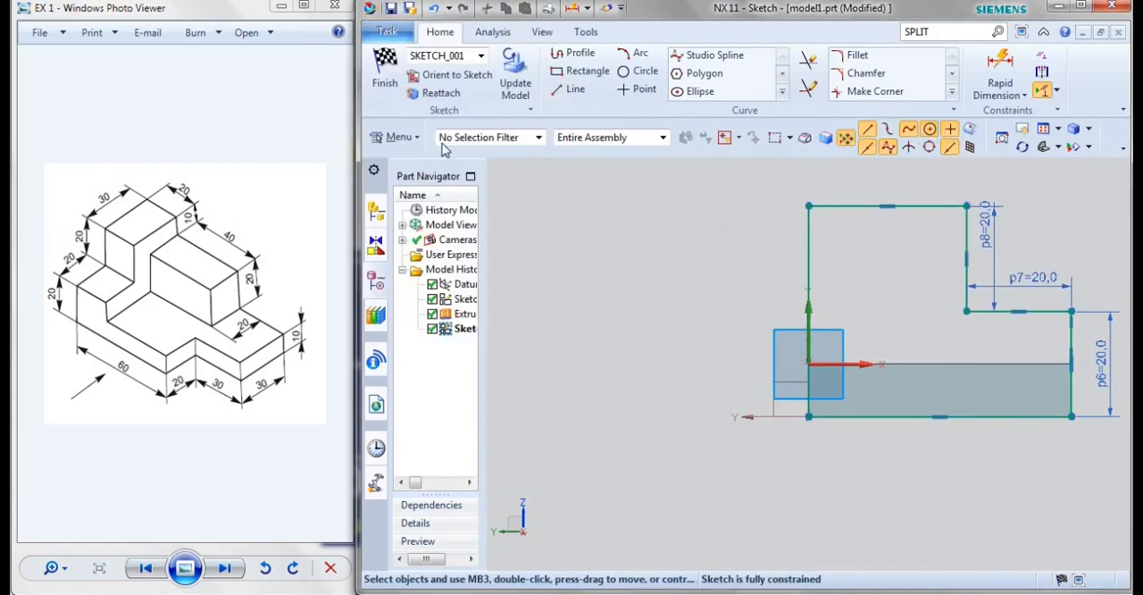
{"action": "left_click", "coordinate": [387, 85]}
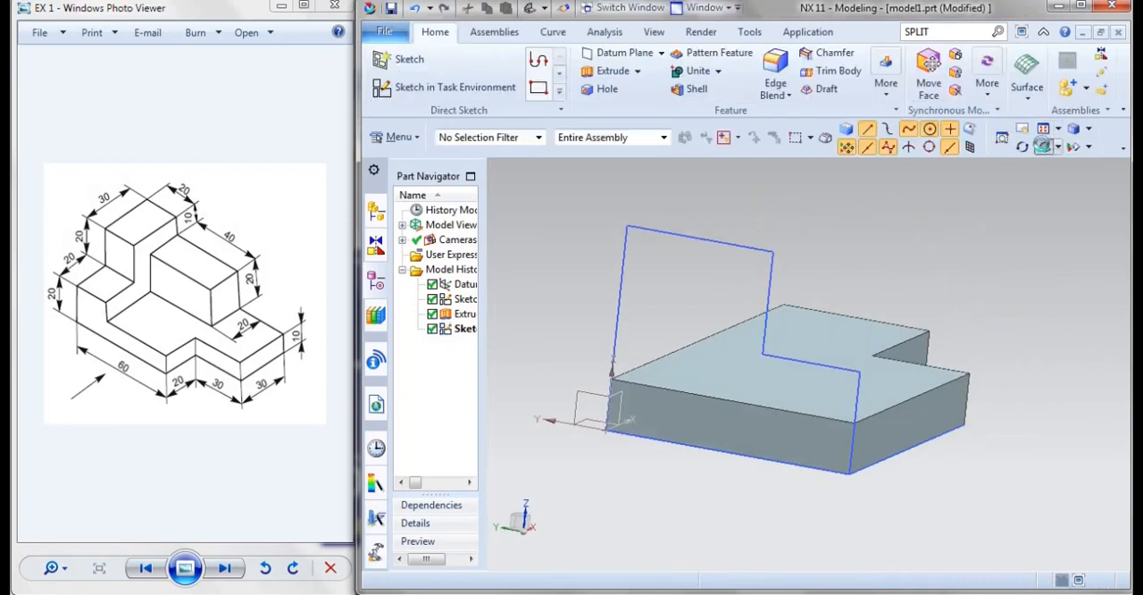
{"action": "left_click", "coordinate": [607, 70]}
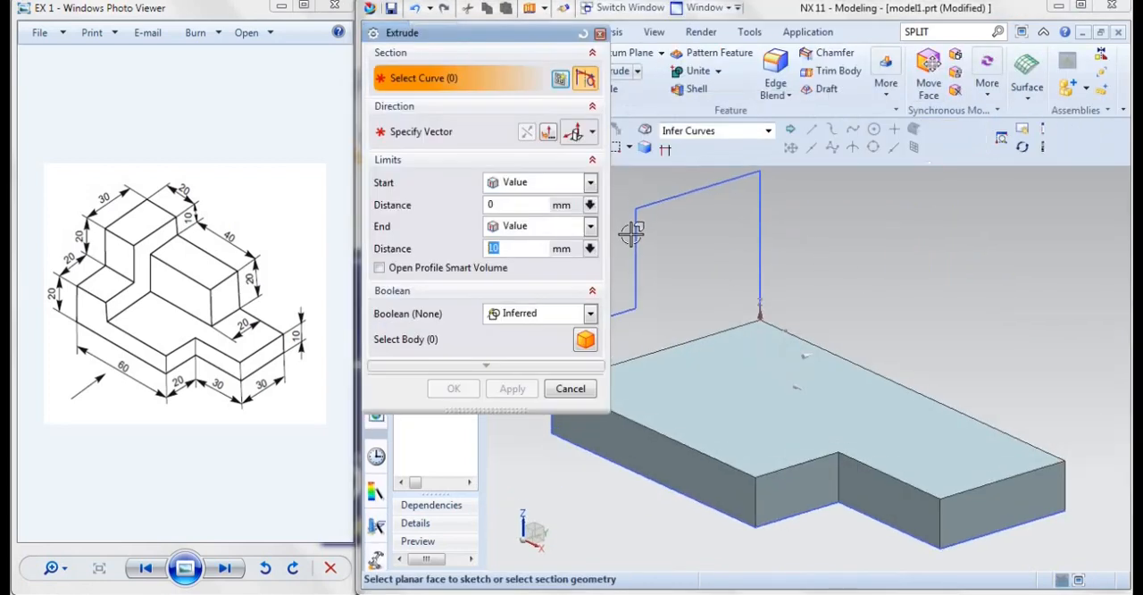
{"action": "left_click", "coordinate": [633, 234]}
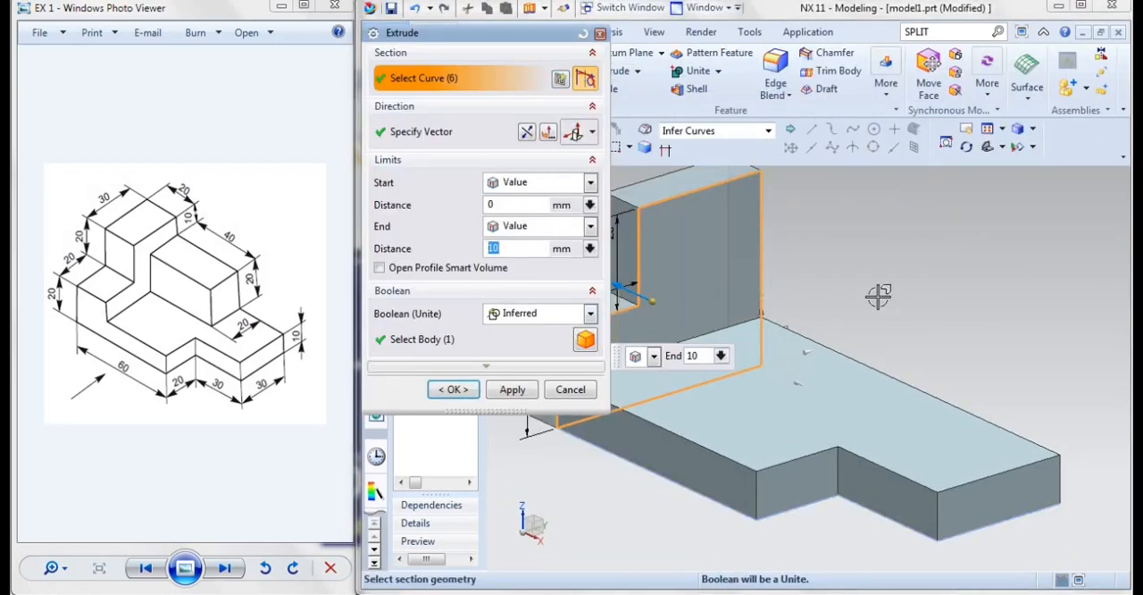
{"action": "scroll", "coordinate": [973, 290], "scroll_direction": "down", "scroll_amount": 2}
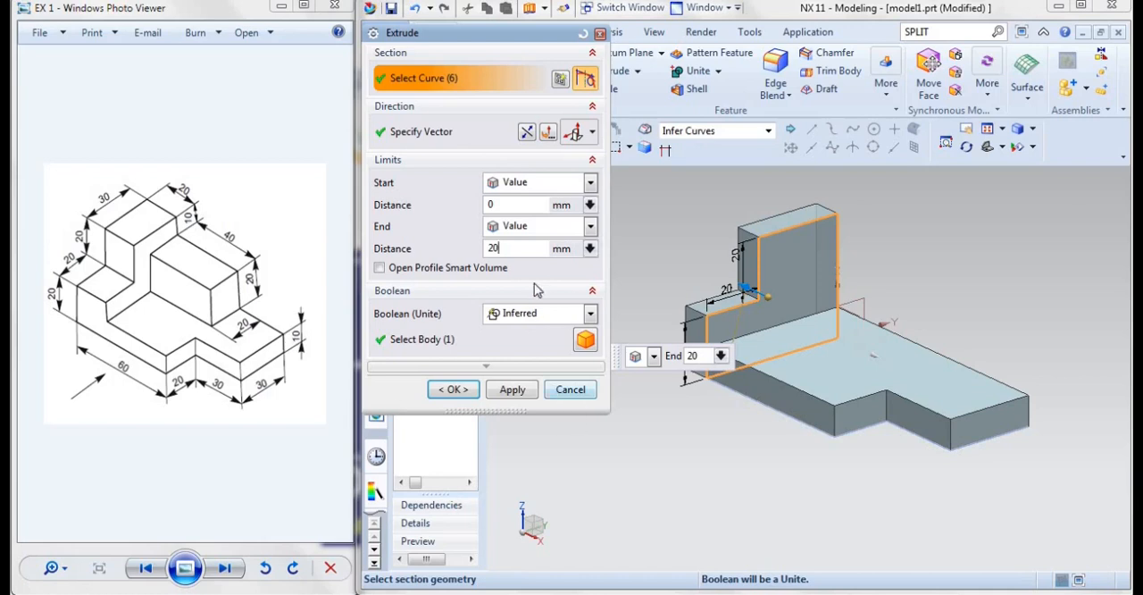
{"action": "left_click", "coordinate": [507, 204]}
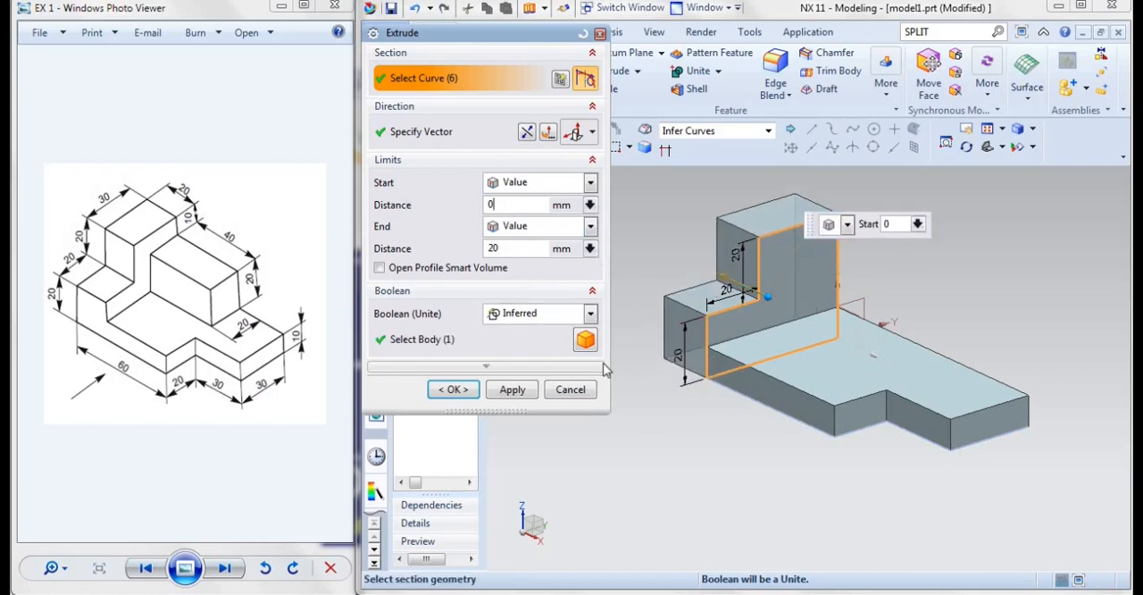
{"action": "left_click", "coordinate": [529, 133]}
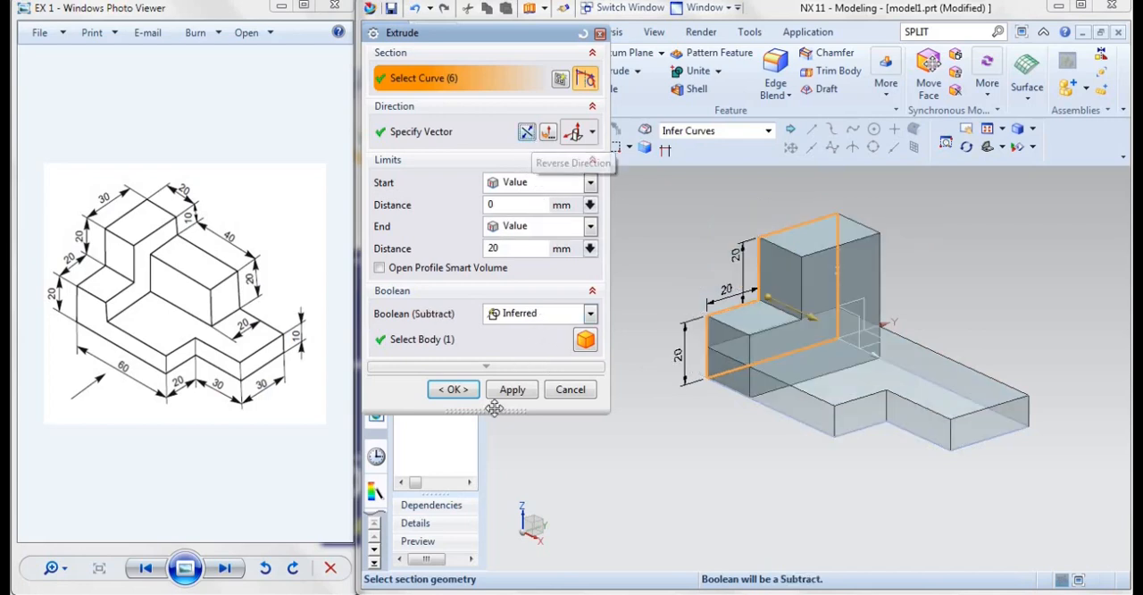
{"action": "left_click", "coordinate": [451, 390]}
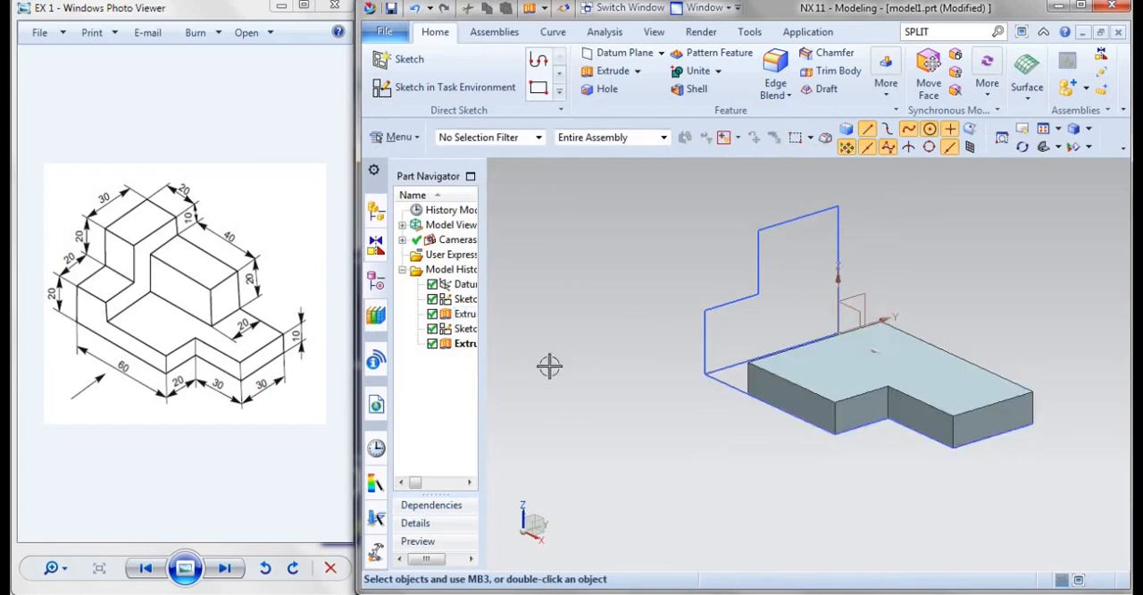
Edit the stepped extrusion with rollback and change its Boolean to Unite with the base plate
{"action": "left_click", "coordinate": [462, 347]}
{"action": "right_click", "coordinate": [463, 347]}
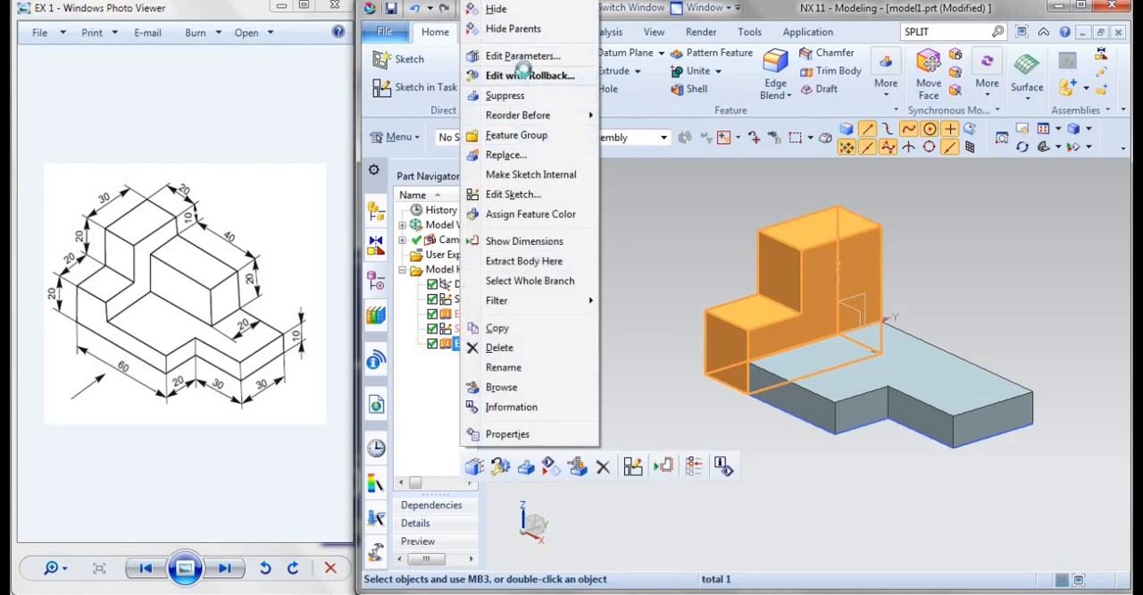
{"action": "left_click", "coordinate": [527, 75]}
{"action": "left_click", "coordinate": [540, 312]}
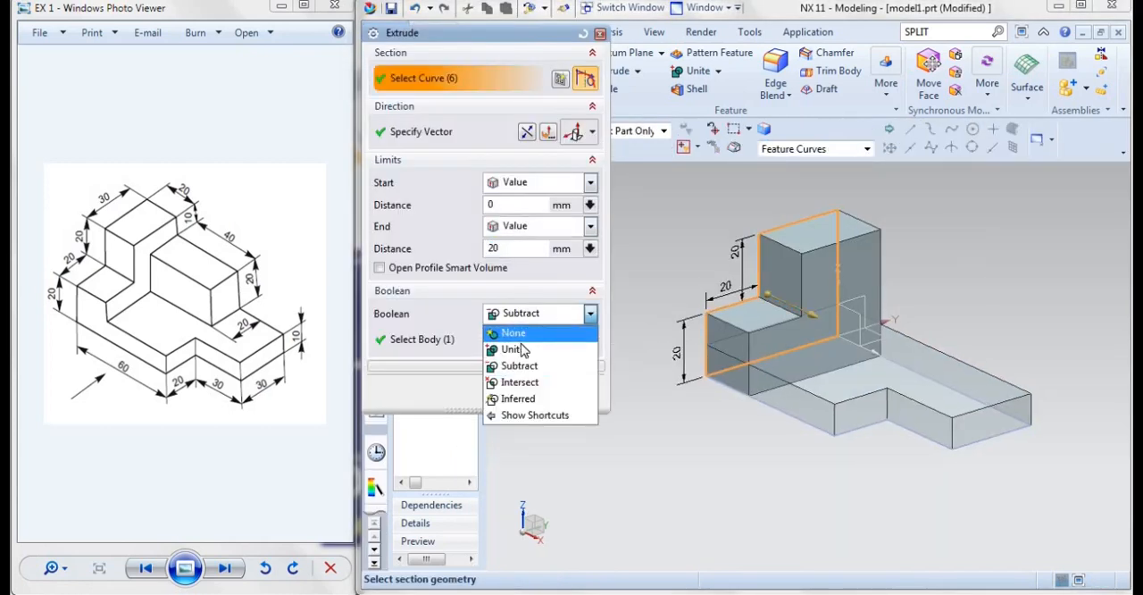
{"action": "left_click", "coordinate": [521, 349]}
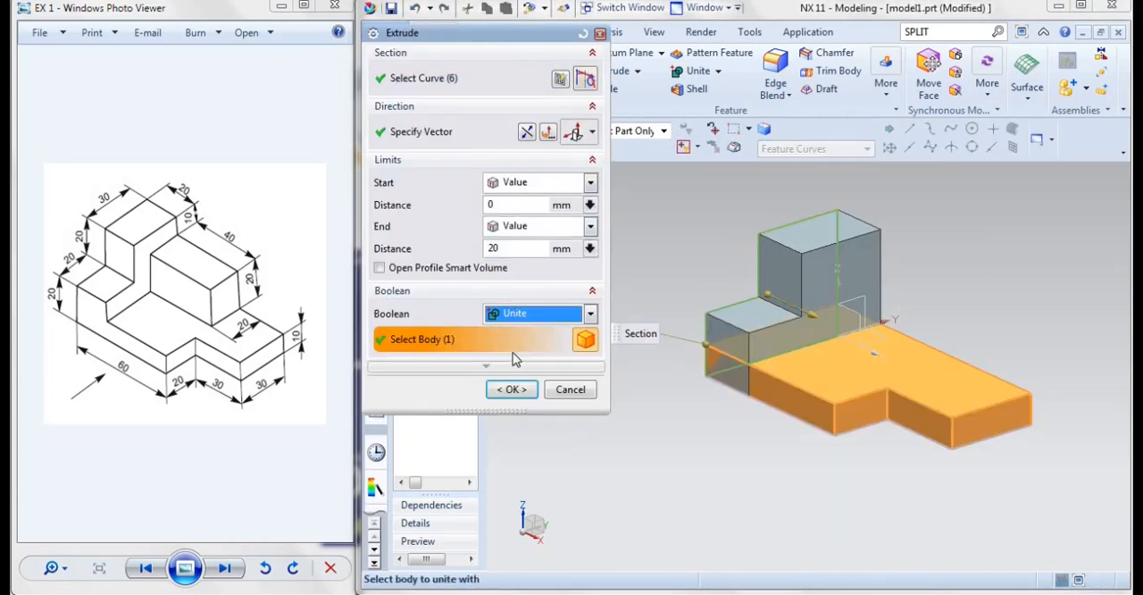
{"action": "left_click", "coordinate": [502, 391]}
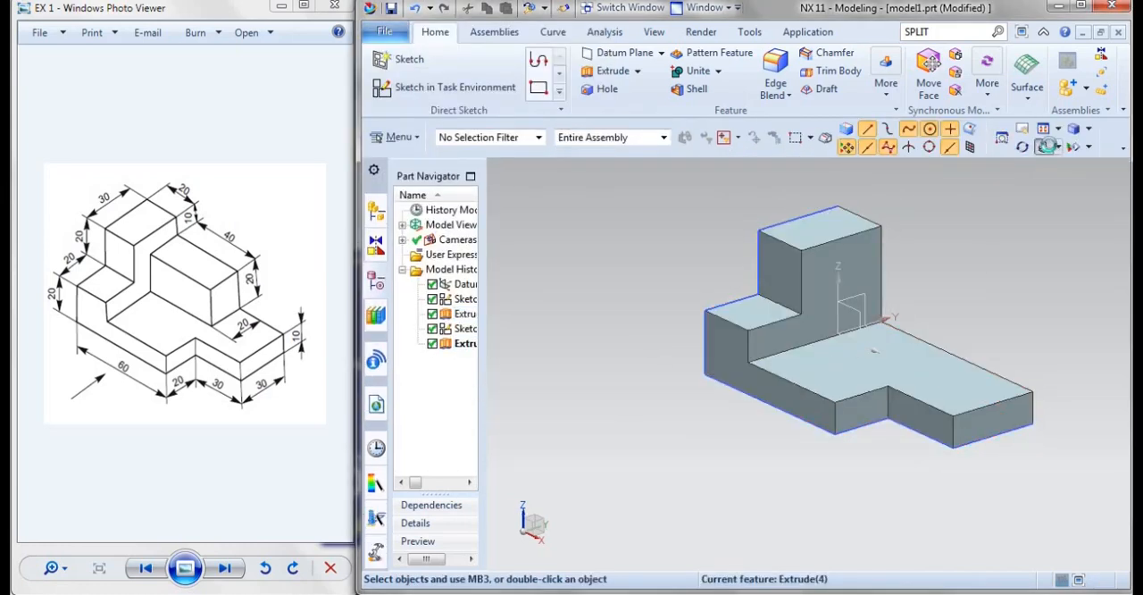
Start a new sketch on the top face of the 10 mm base plate
{"action": "left_click", "coordinate": [1046, 147]}
{"action": "scroll", "coordinate": [1001, 343], "scroll_direction": "down", "scroll_amount": 1}
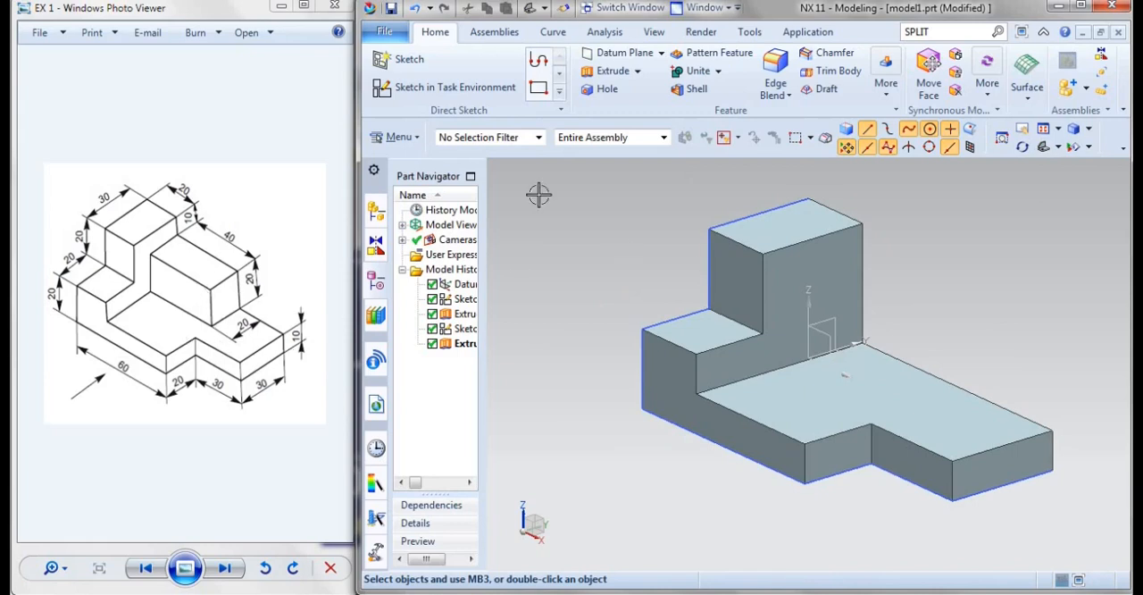
{"action": "left_click", "coordinate": [451, 94]}
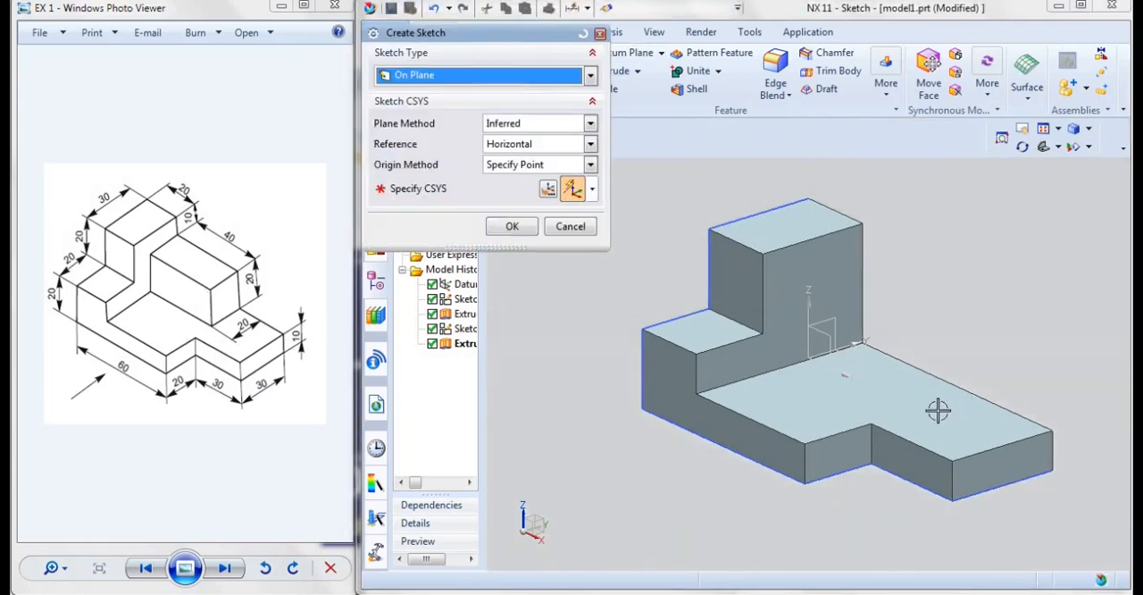
{"action": "left_click", "coordinate": [912, 409]}
{"action": "left_click", "coordinate": [512, 226]}
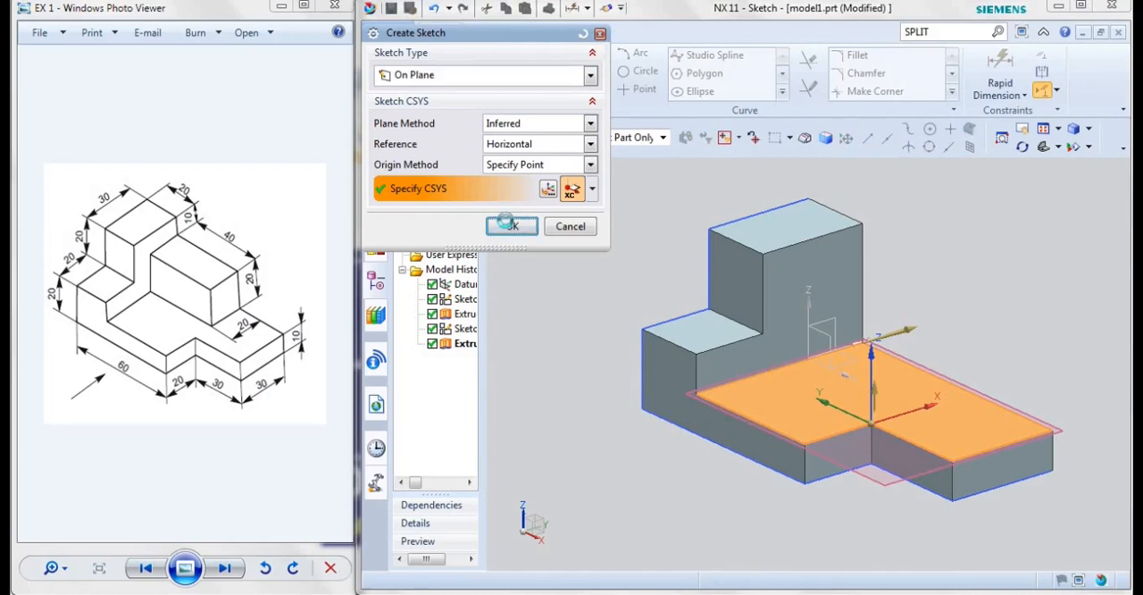
Sketch a rectangle about 19 by 32 mm in the plate's corner, against the tall column and the straight long edge
{"action": "left_click", "coordinate": [582, 71]}
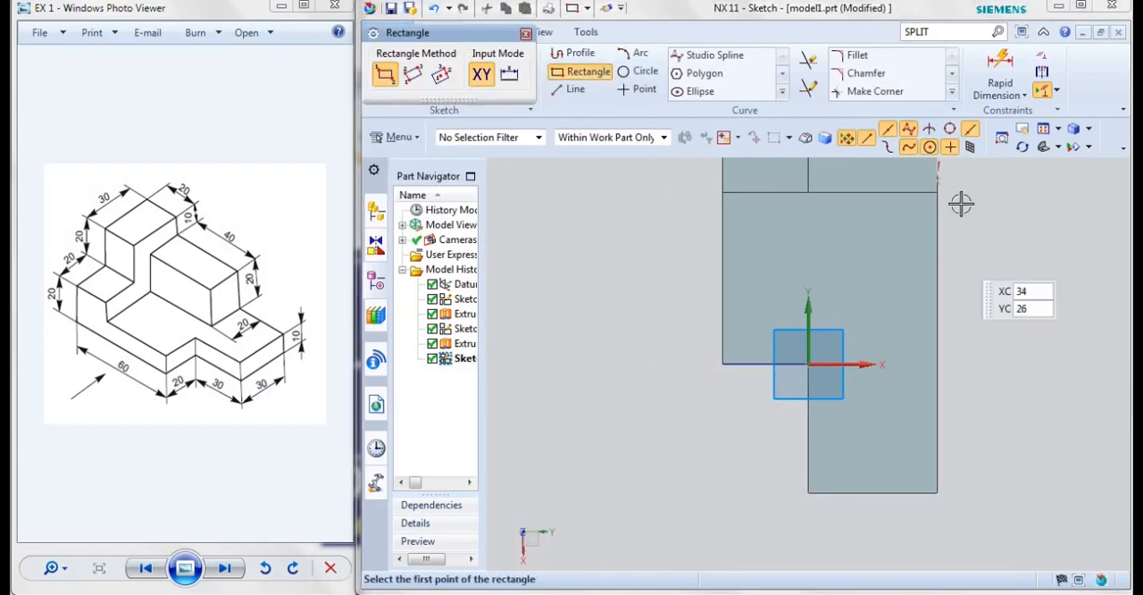
{"action": "left_click", "coordinate": [937, 219]}
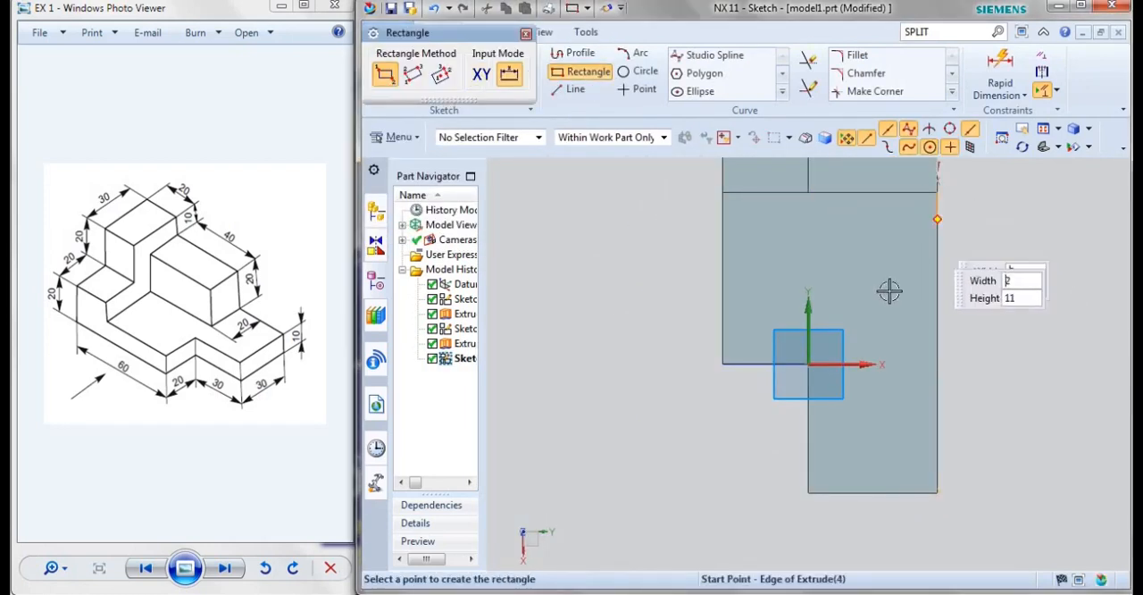
{"action": "left_click", "coordinate": [856, 329]}
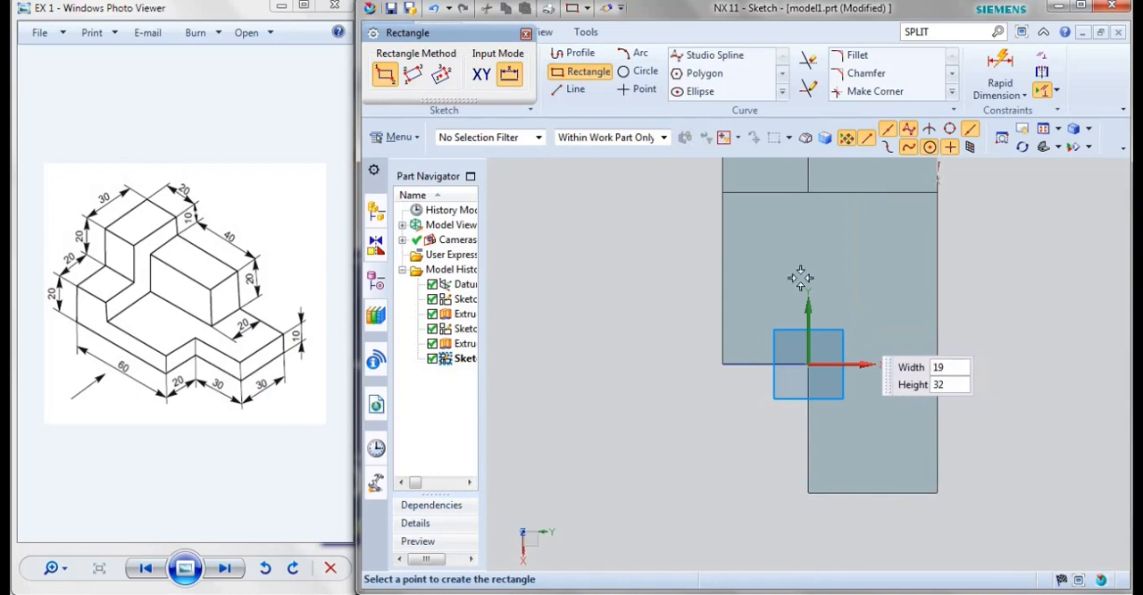
Dimension the rectangle to 40 mm along the plate's long edge and 20 mm across it
{"action": "left_click", "coordinate": [1000, 64]}
{"action": "left_click", "coordinate": [981, 279]}
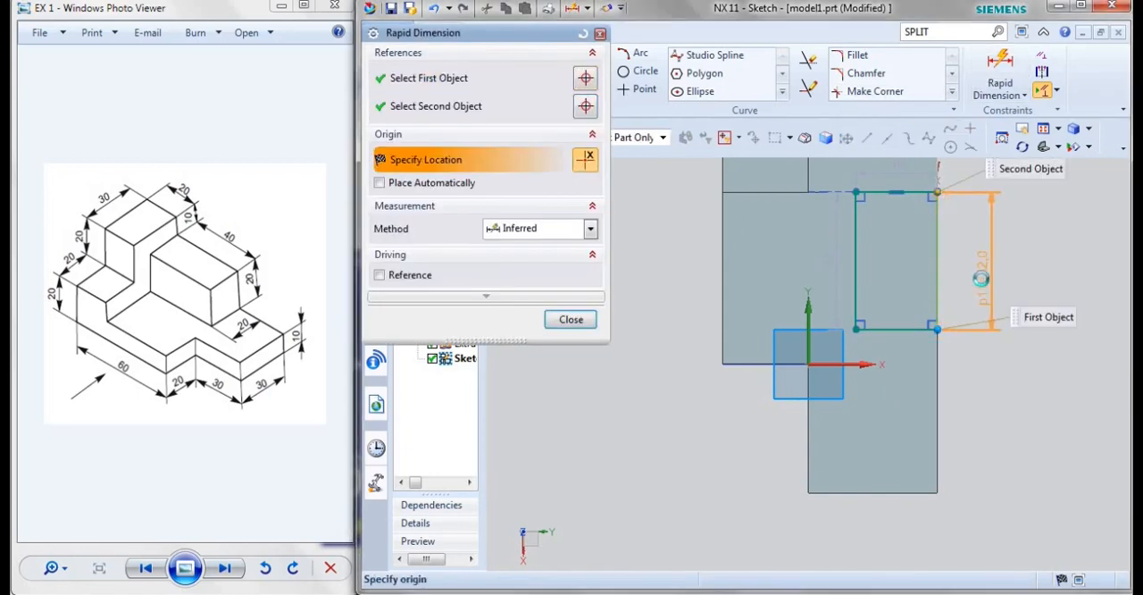
{"action": "left_click", "coordinate": [982, 278]}
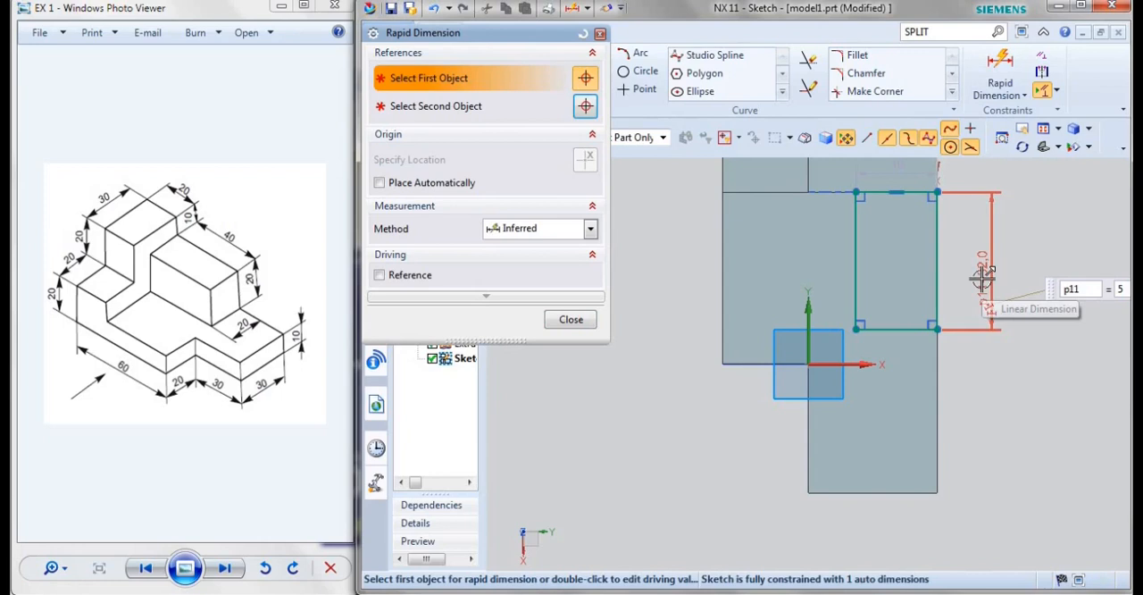
{"action": "key", "text": "BackSpace"}
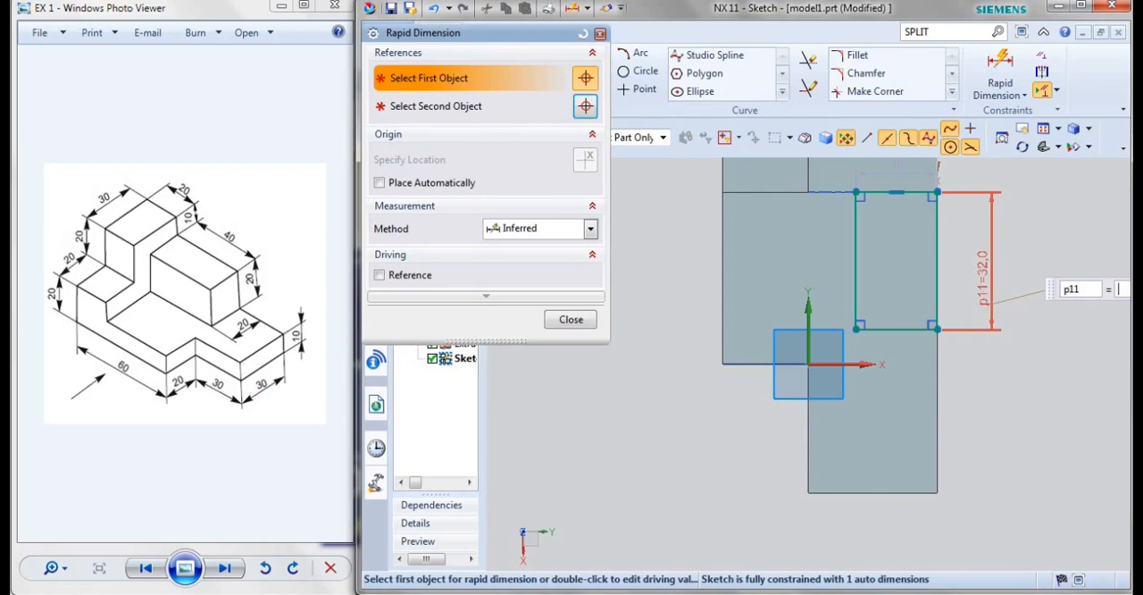
{"action": "type", "text": "40"}
{"action": "key", "text": "Return"}
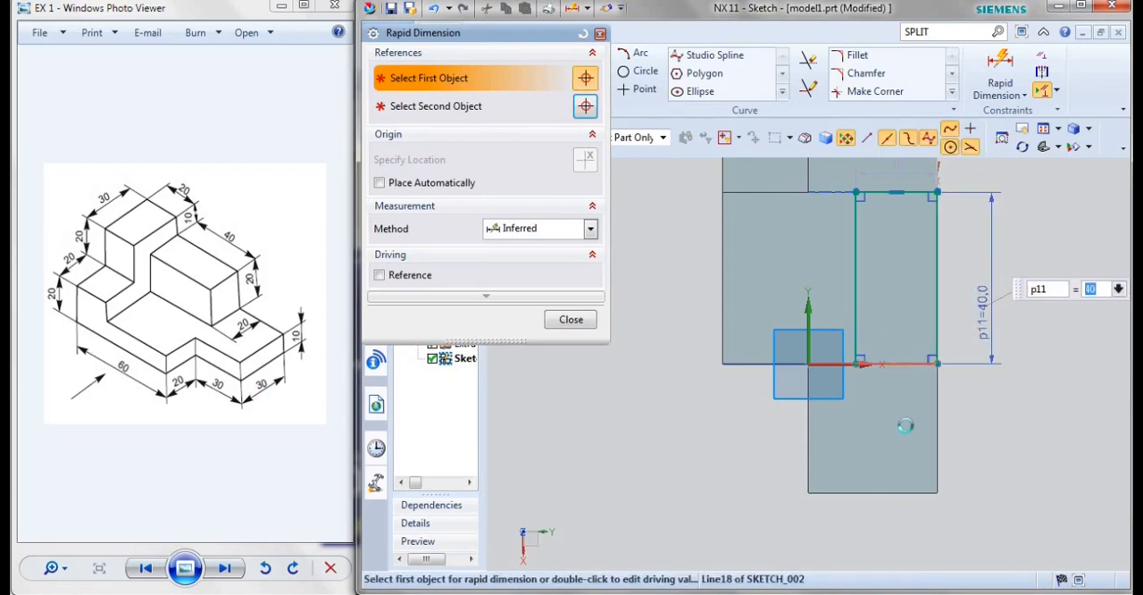
{"action": "left_click", "coordinate": [920, 366]}
{"action": "left_click", "coordinate": [902, 430]}
{"action": "type", "text": "20"}
{"action": "key", "text": "Return"}
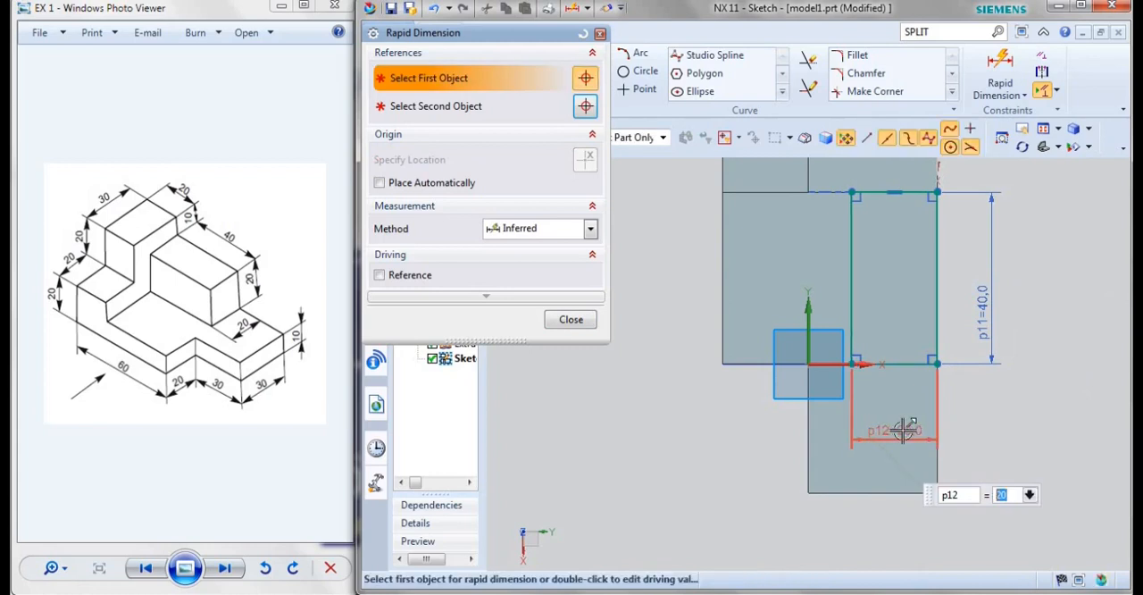
{"action": "left_click", "coordinate": [599, 34]}
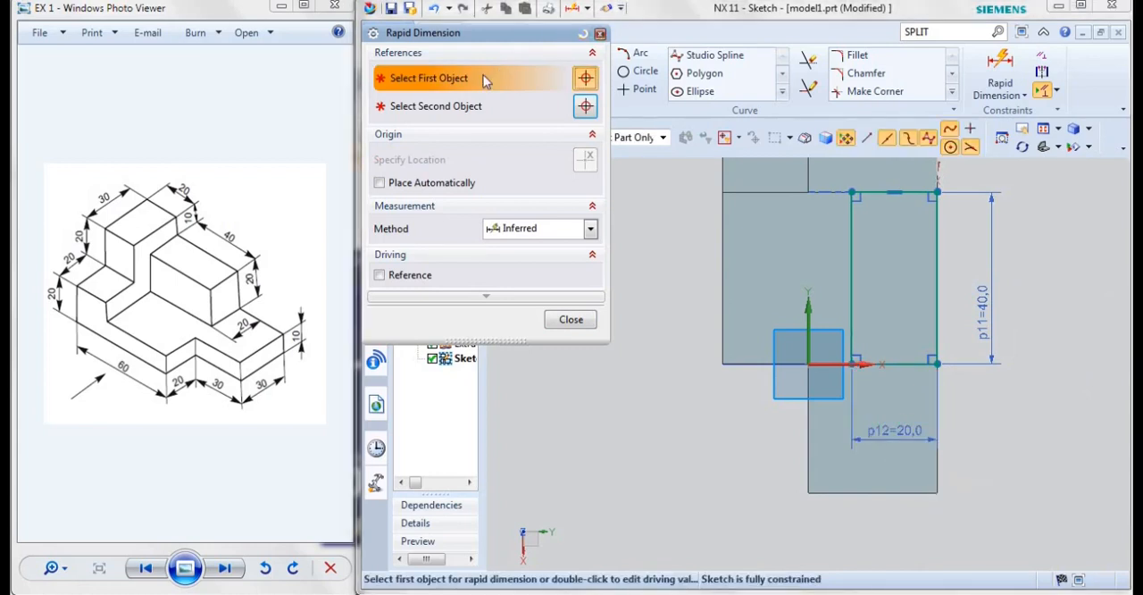
Finish the sketch and extrude the rectangle upward 20 mm, united with the existing body
{"action": "left_click", "coordinate": [381, 79]}
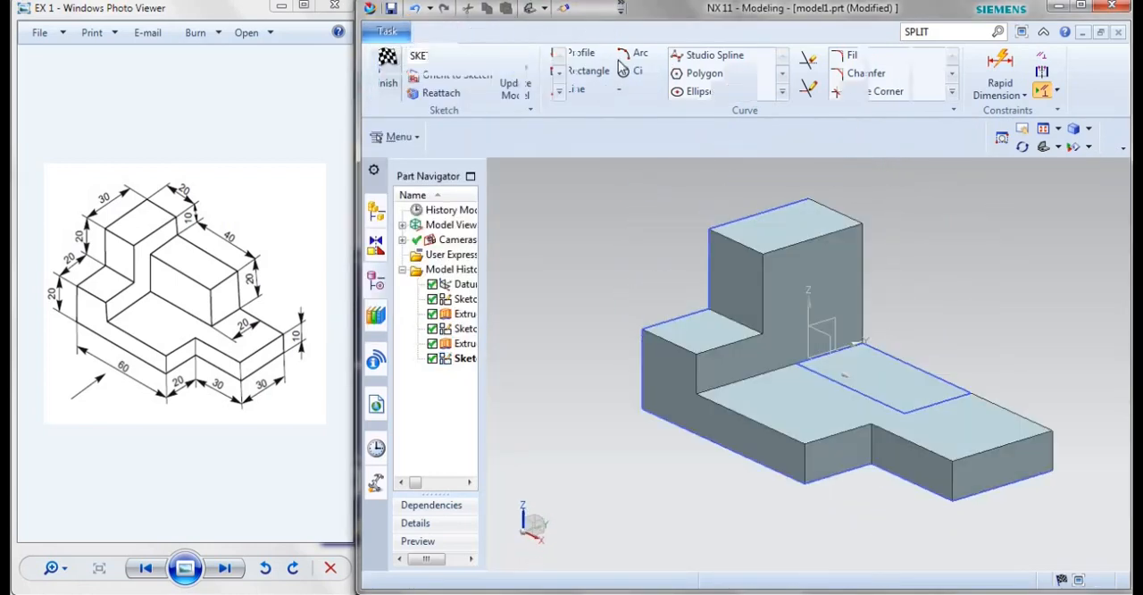
{"action": "left_click", "coordinate": [596, 72]}
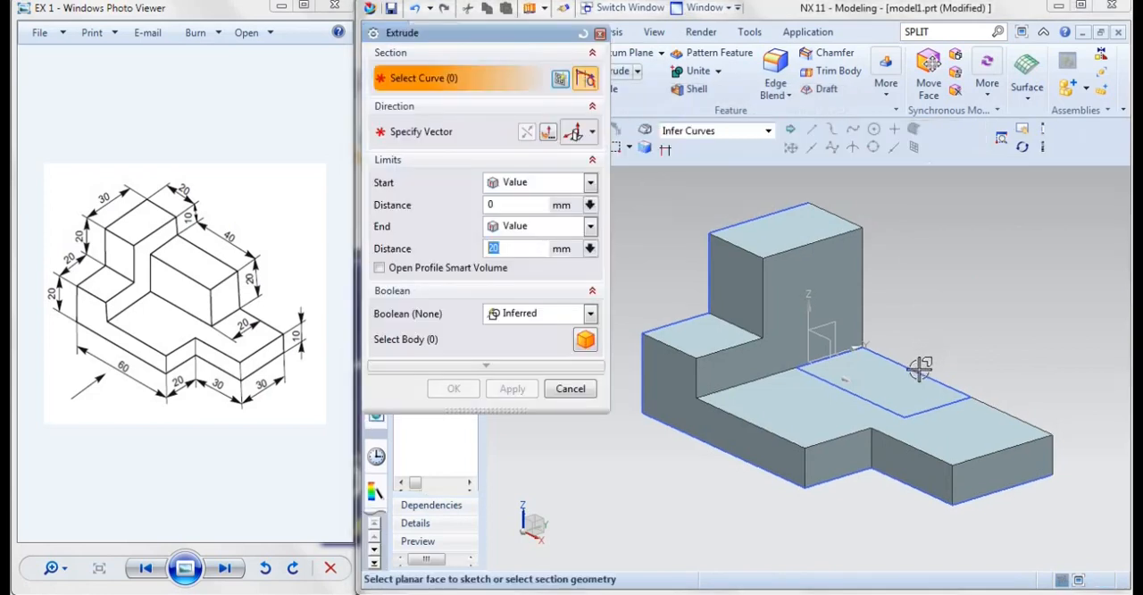
{"action": "left_click", "coordinate": [883, 406]}
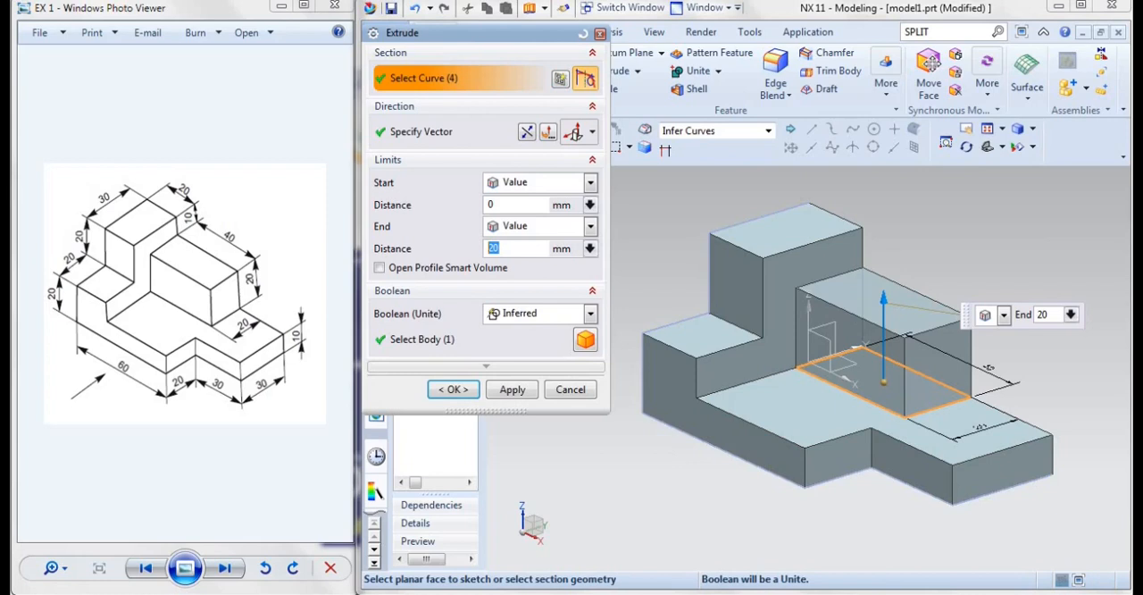
{"action": "left_click", "coordinate": [450, 390]}
{"action": "scroll", "coordinate": [1025, 323], "scroll_direction": "up", "scroll_amount": 2}
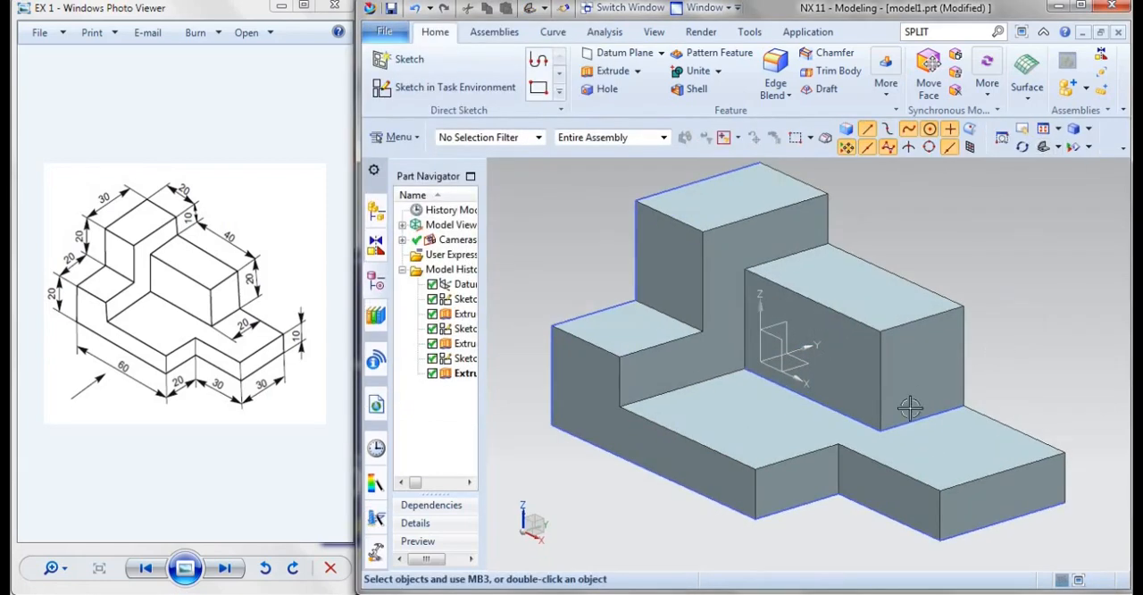